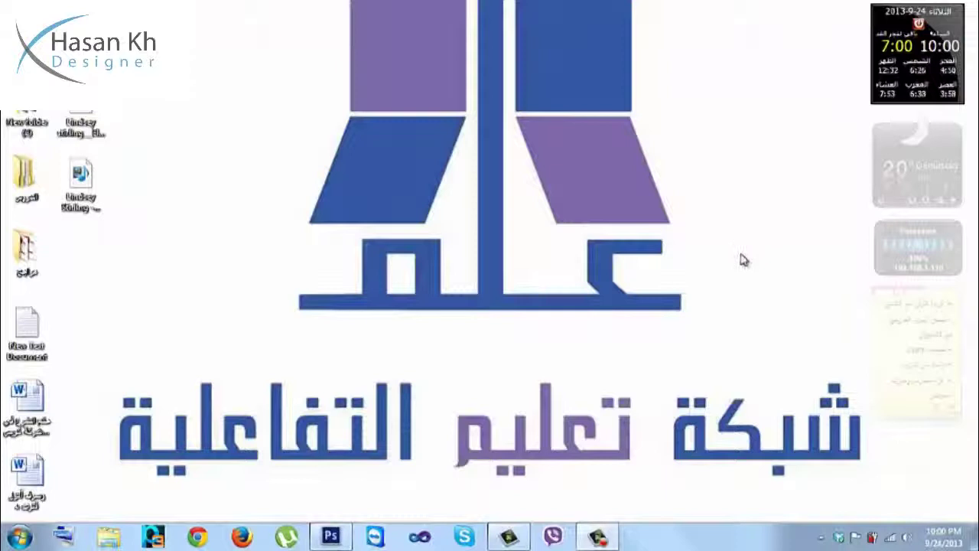
Switch to Photoshop and add a new empty layer directly above the Background layer in 04Start.psd
click(330, 535)
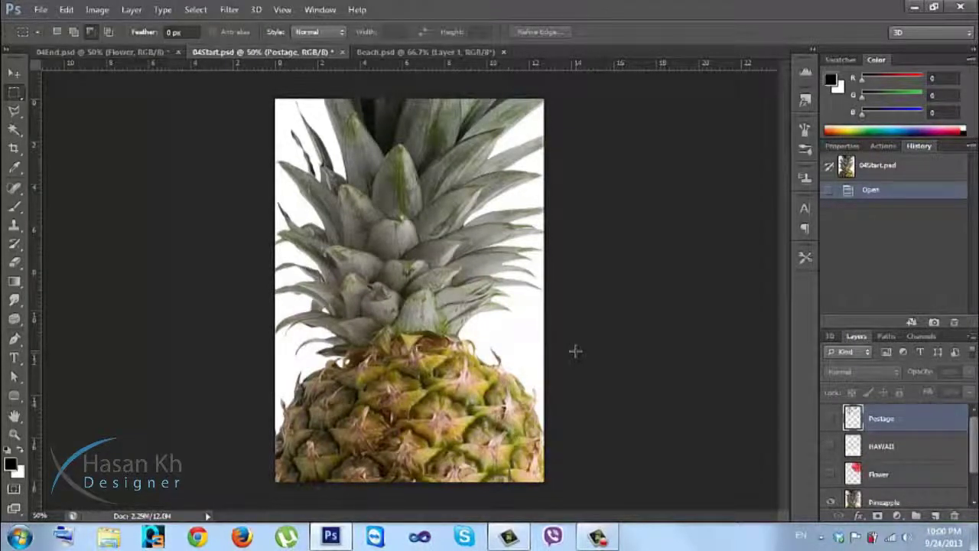
click(14, 72)
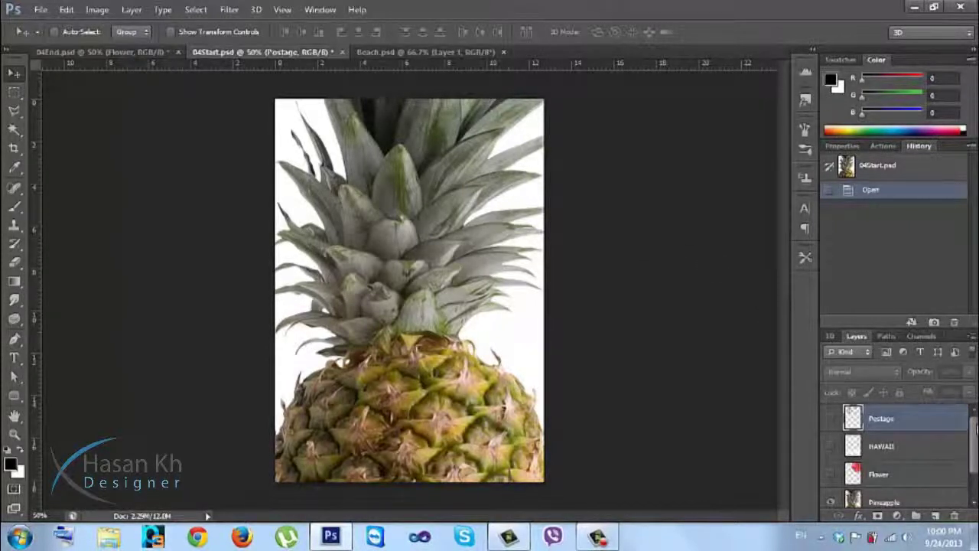
scroll(975, 430, down, 2)
scroll(976, 431, up, 2)
drag(974, 434, 975, 463)
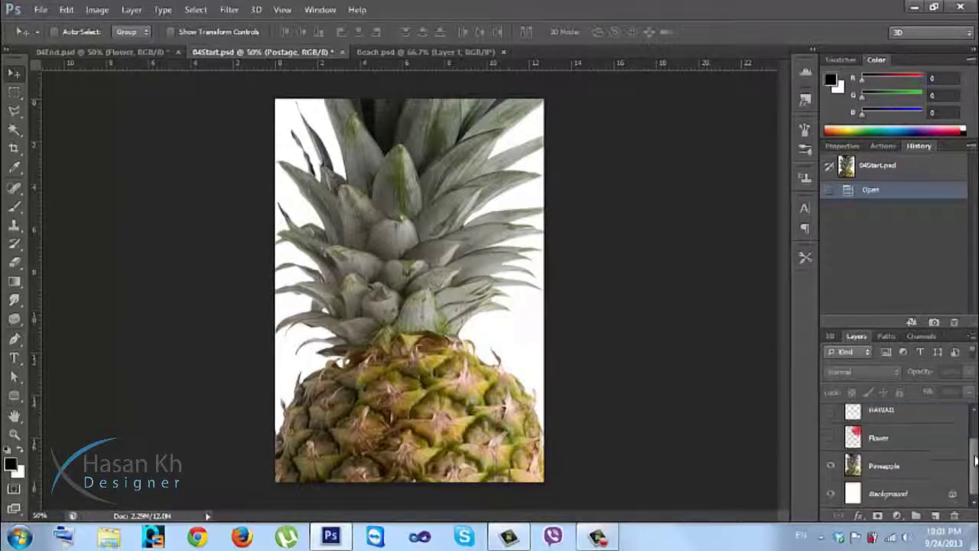
click(910, 496)
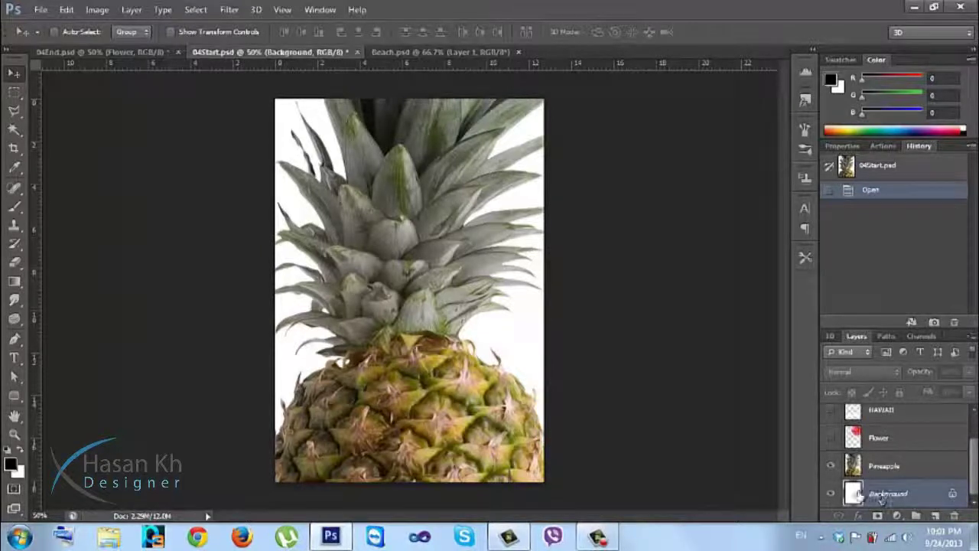
click(914, 468)
click(914, 495)
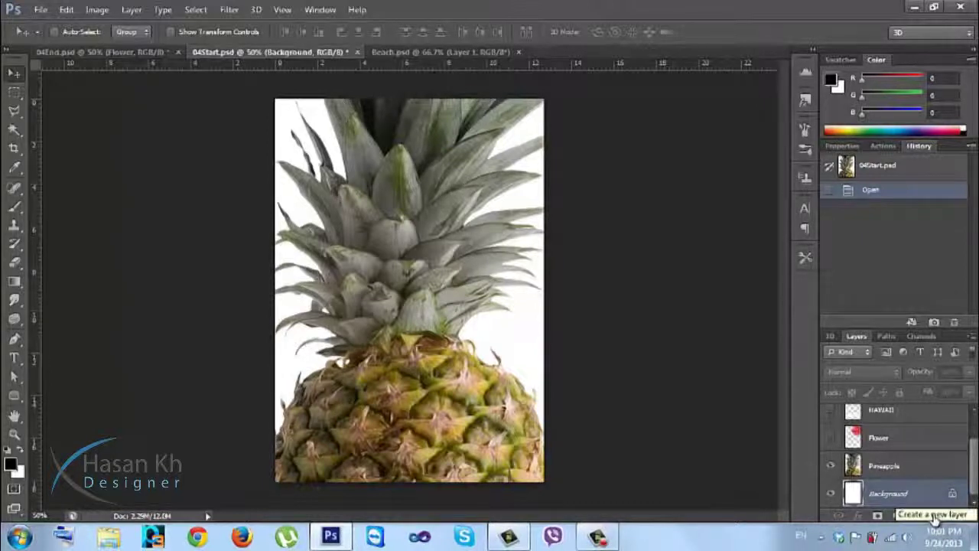
click(935, 516)
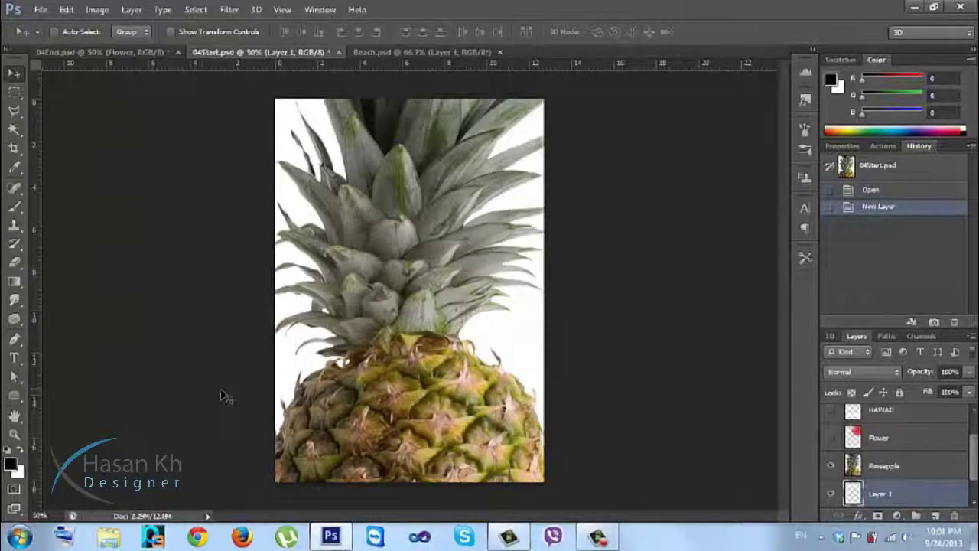
Set the foreground colour to a bright cyan, RGB 0, 240, 255
click(9, 466)
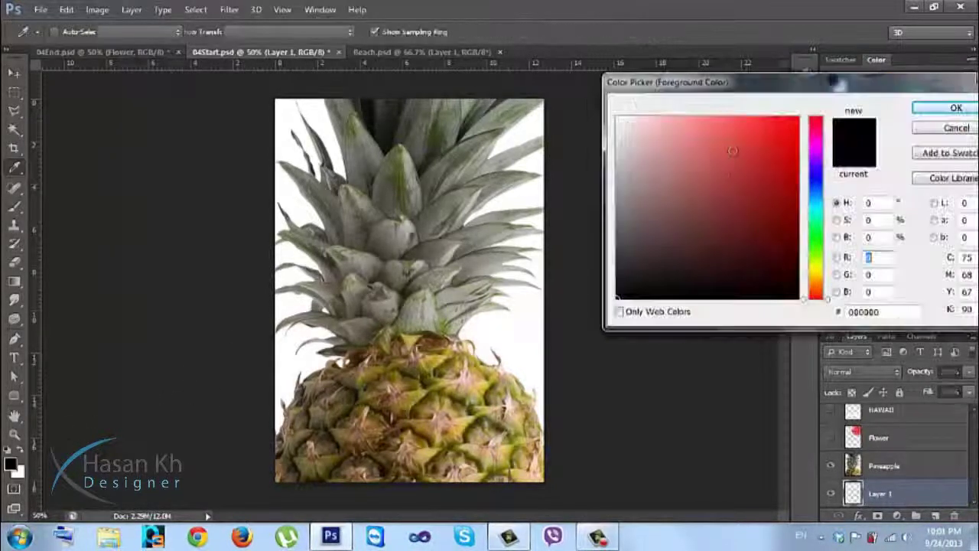
click(822, 199)
drag(823, 202, 824, 212)
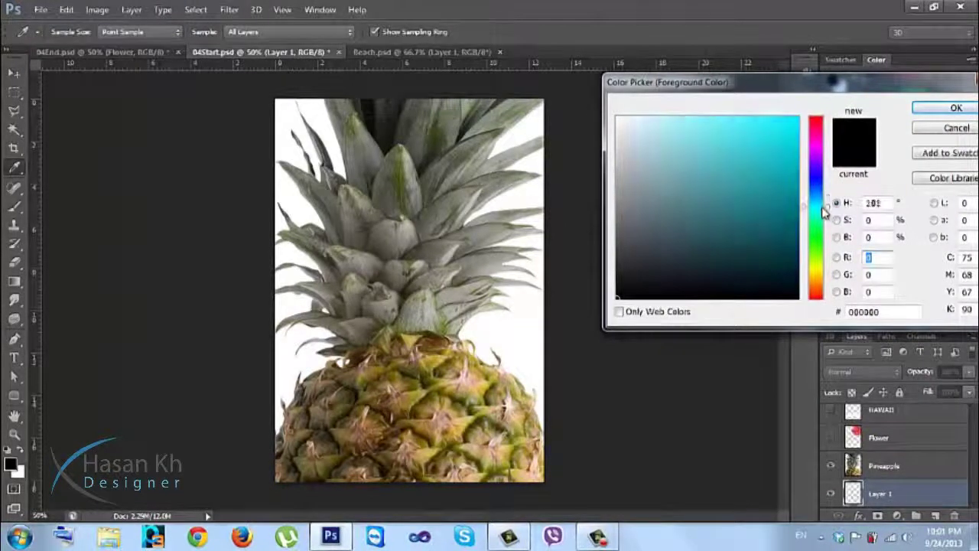
drag(788, 146, 809, 103)
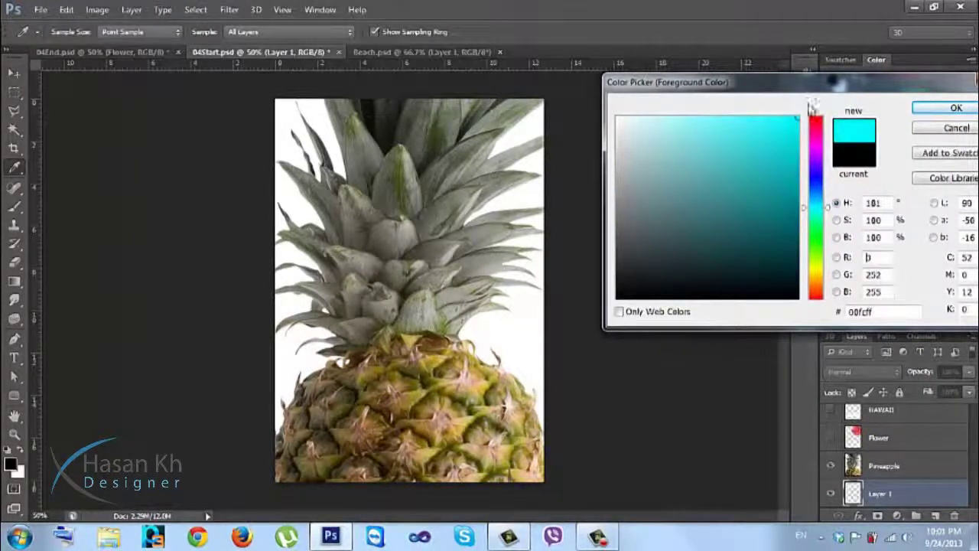
click(815, 201)
drag(817, 205, 821, 215)
click(955, 108)
key(v)
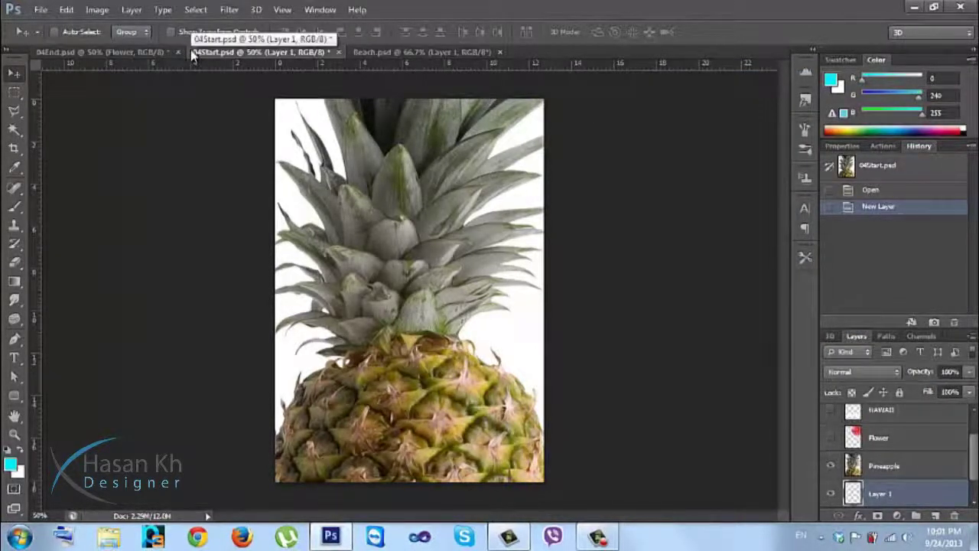
Try the Clouds filter in cyan and white on Layer 1, preview it without the Pineapple layer, and undo it
click(230, 10)
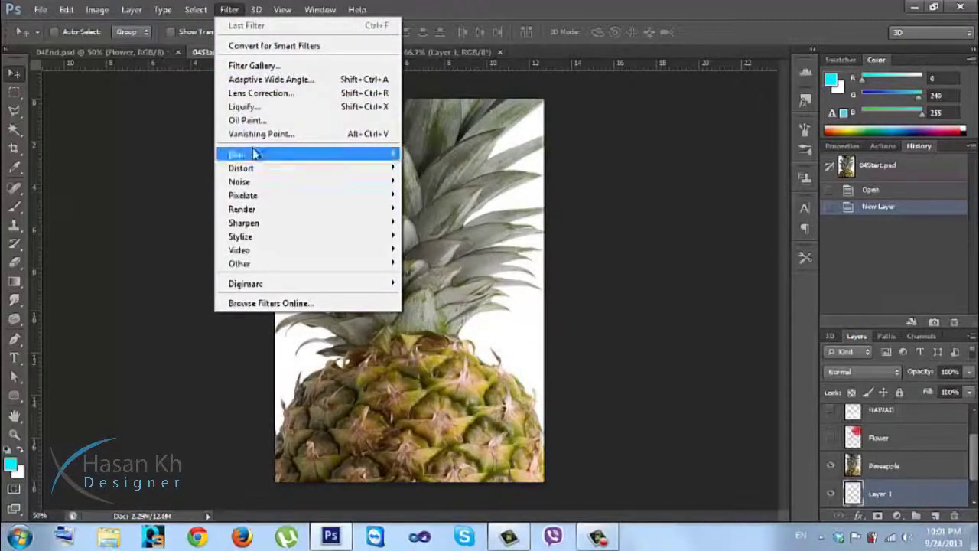
mouse_move(254, 155)
mouse_move(277, 212)
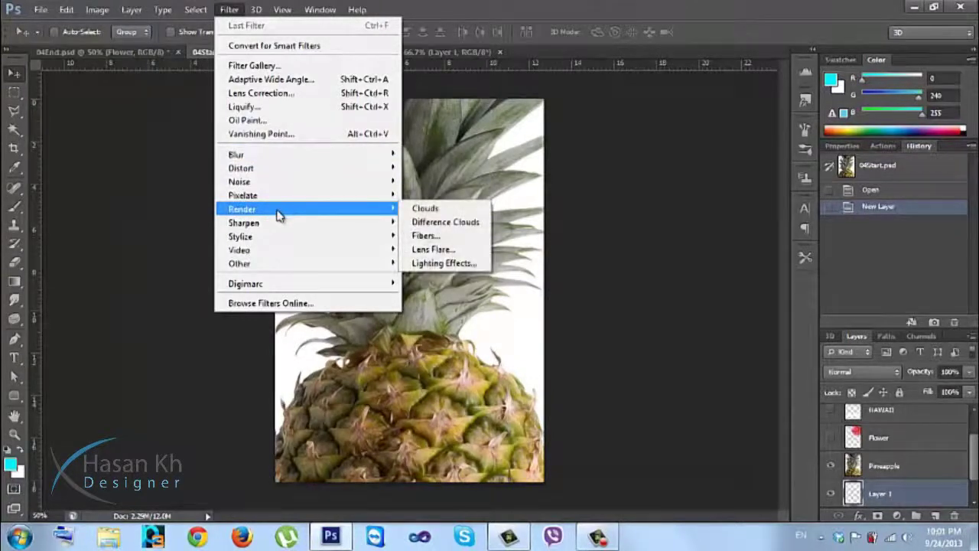
click(423, 212)
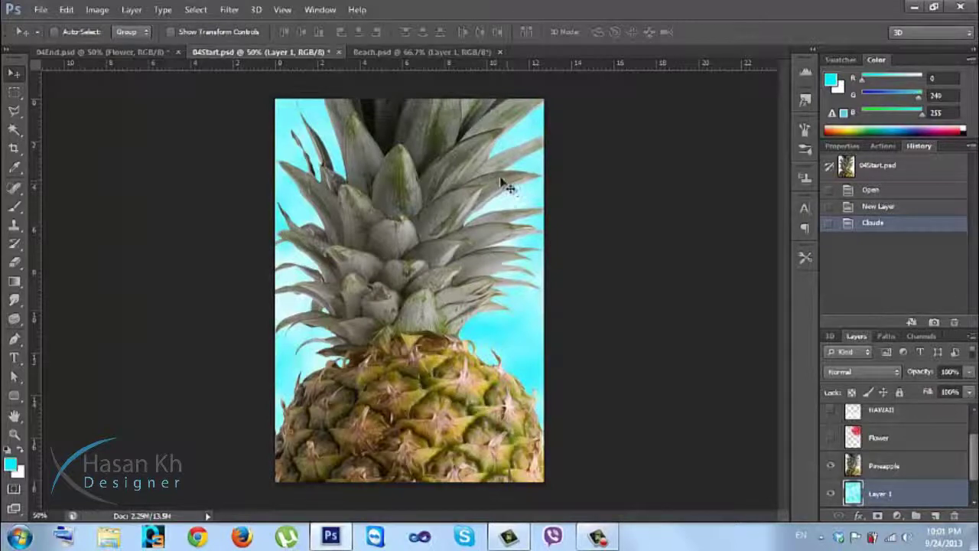
click(831, 466)
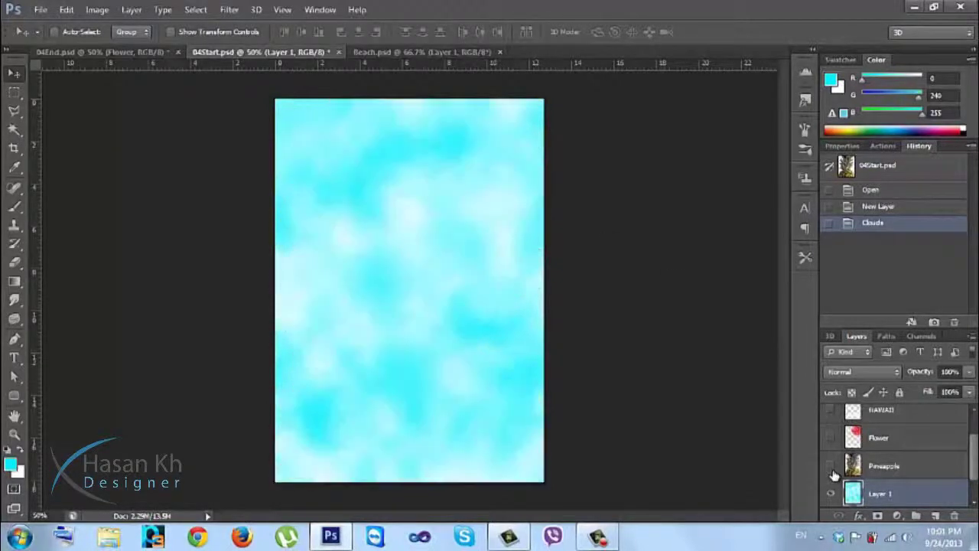
click(831, 466)
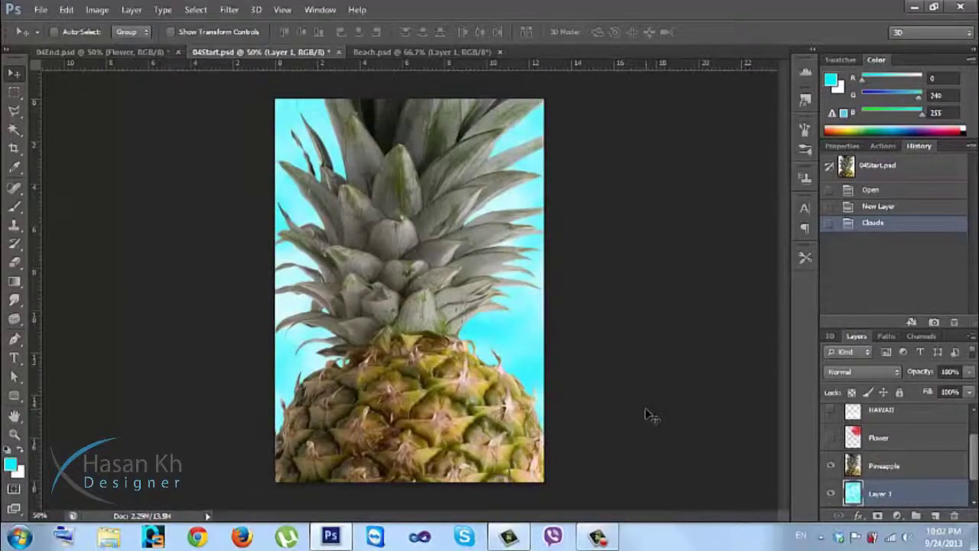
key(ctrl+z)
Change the foreground colour to blue 006cff and render Clouds on Layer 1 with it
click(9, 463)
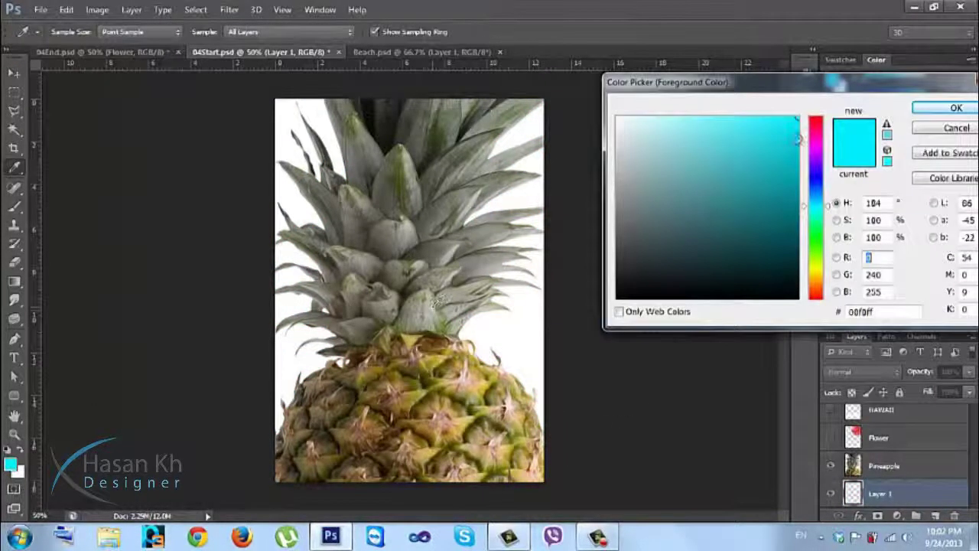
drag(817, 197, 819, 190)
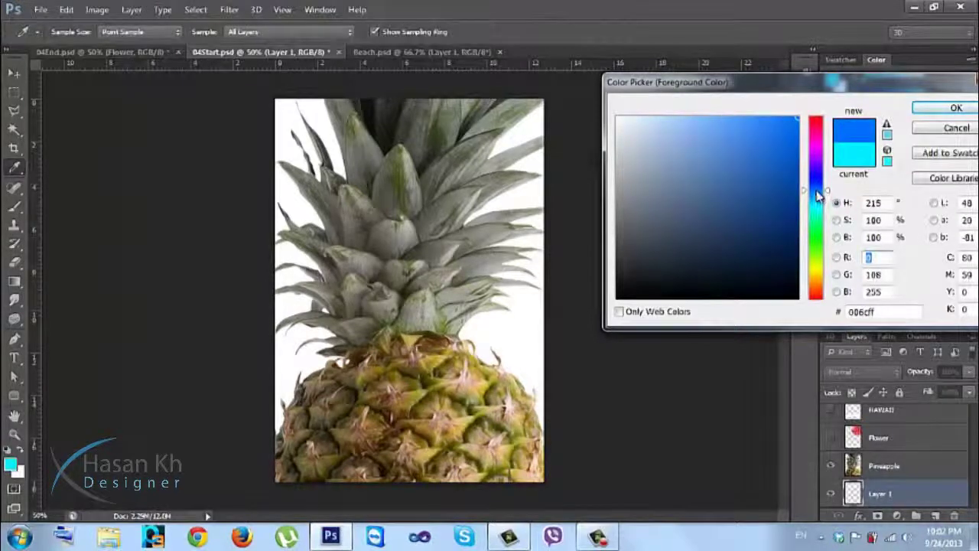
click(935, 110)
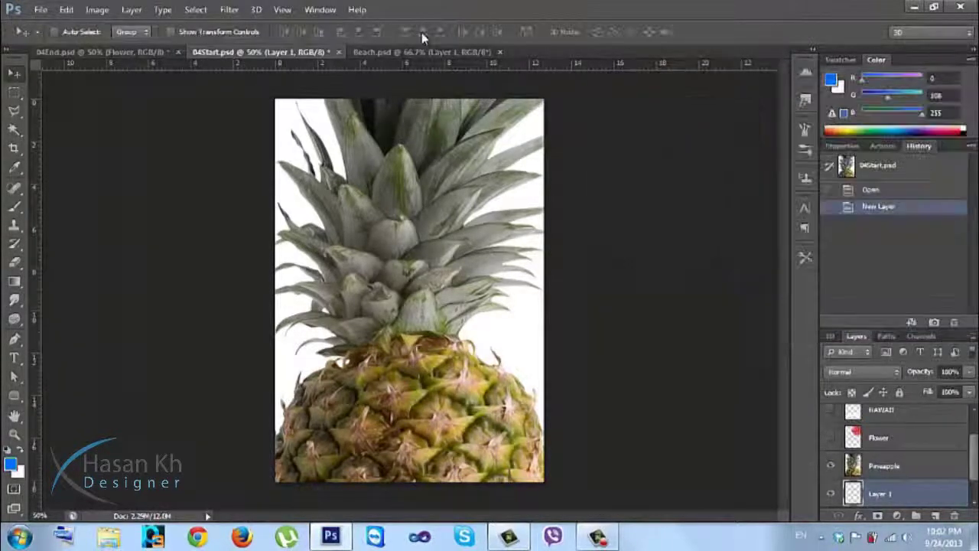
click(229, 9)
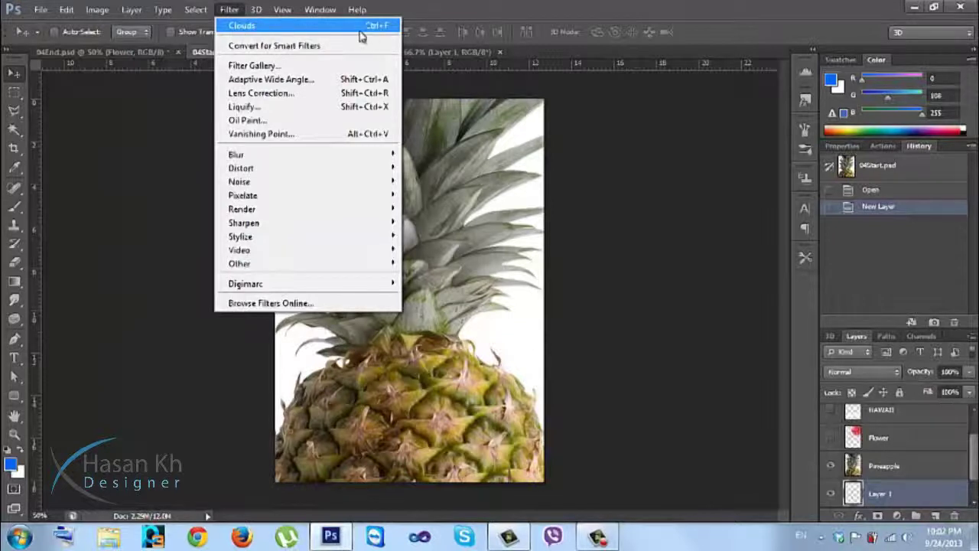
click(252, 31)
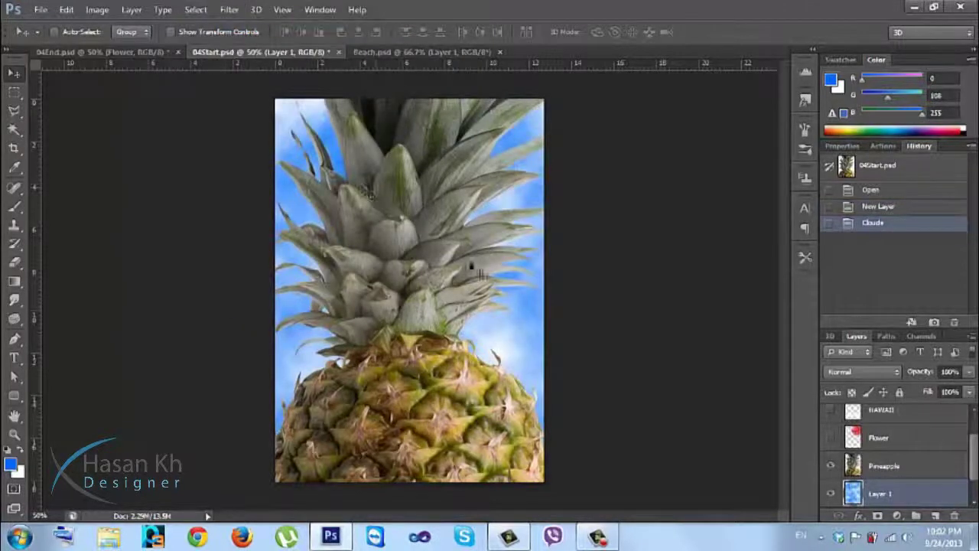
Duplicate the Pineapple layer and set the copy's blend mode to Overlay
click(896, 466)
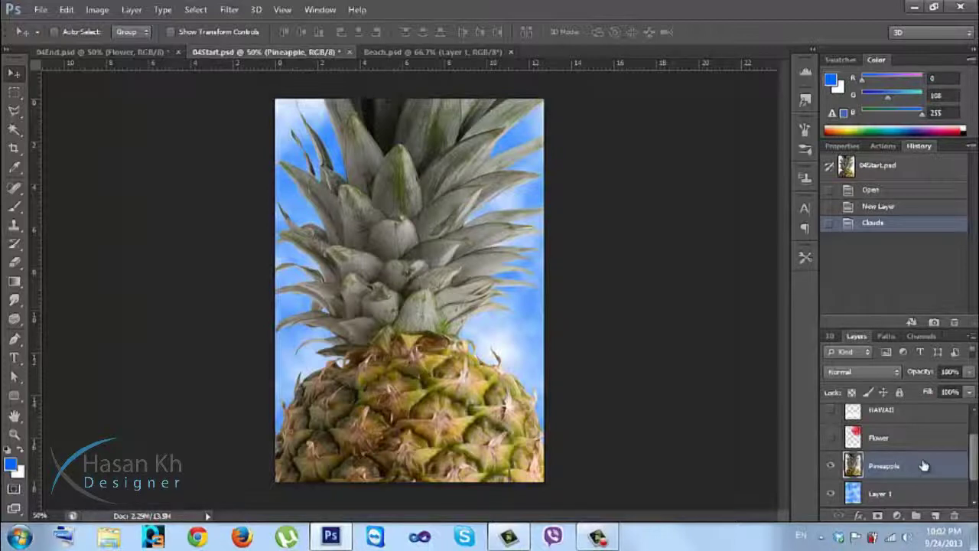
key(ctrl+j)
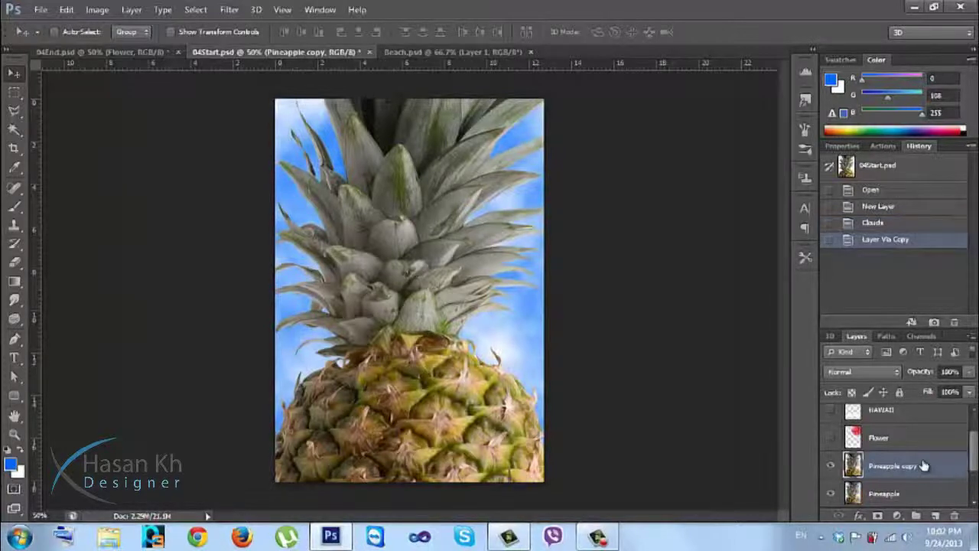
click(892, 371)
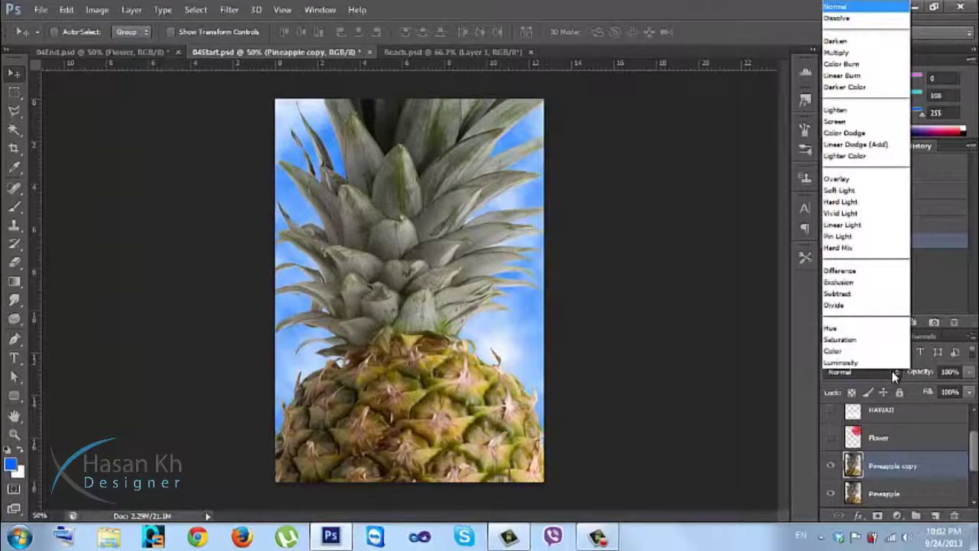
click(855, 181)
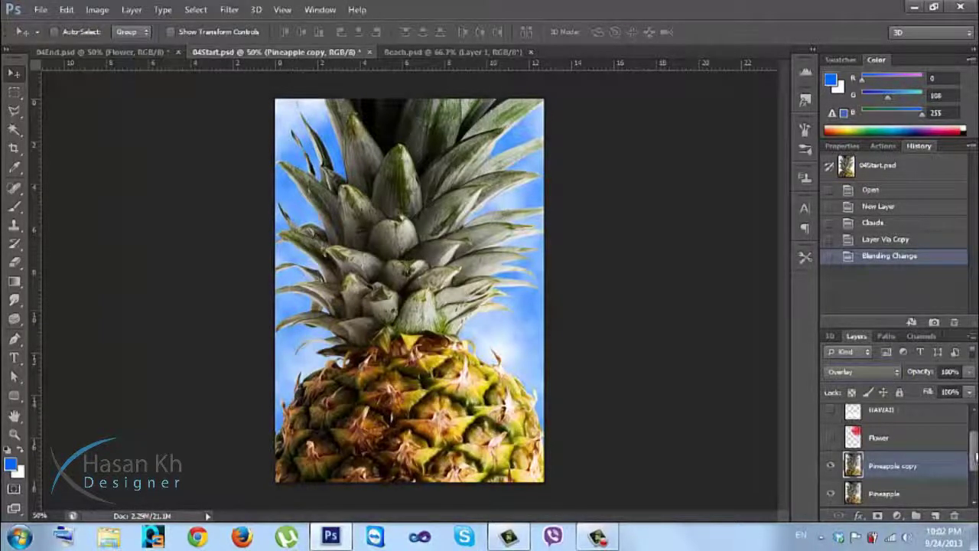
Make the Flower layer visible and select it
scroll(976, 457, up, 2)
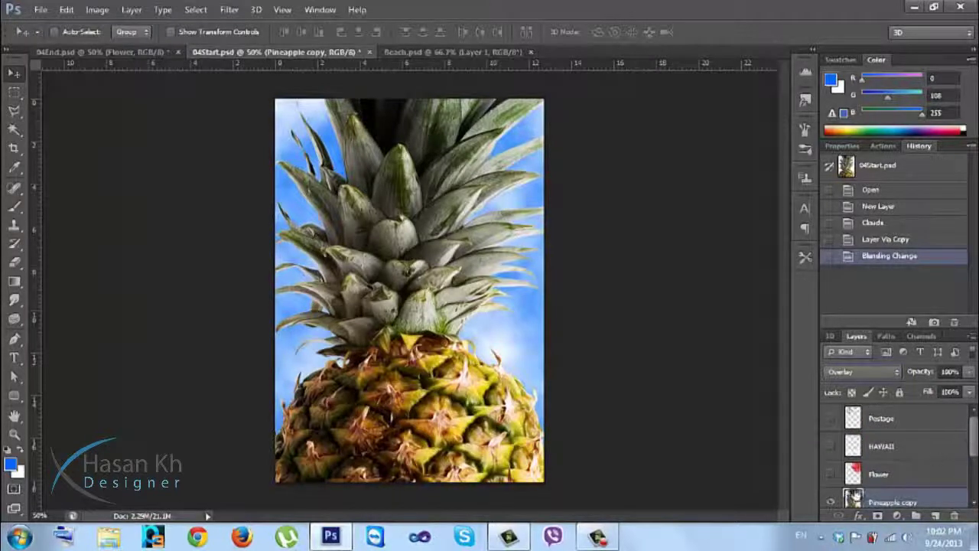
click(830, 476)
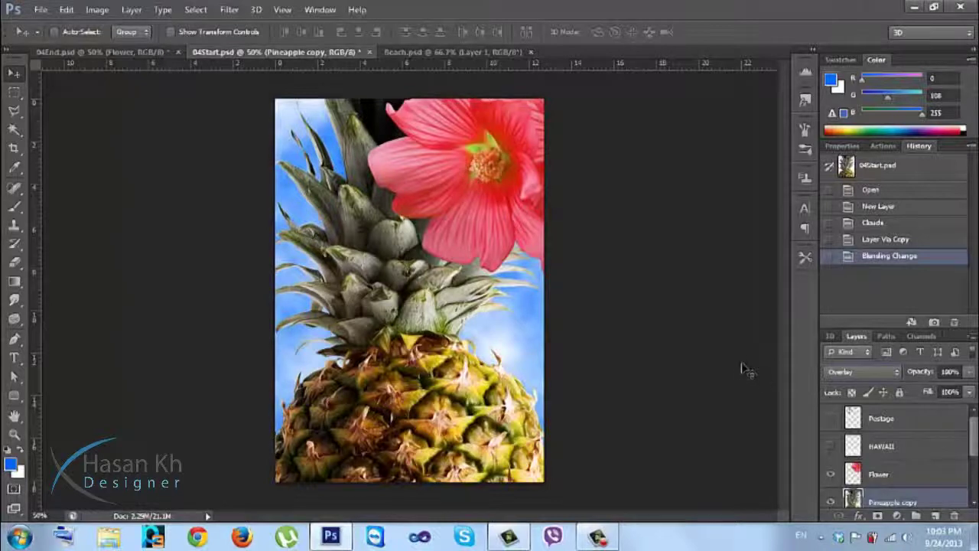
click(929, 482)
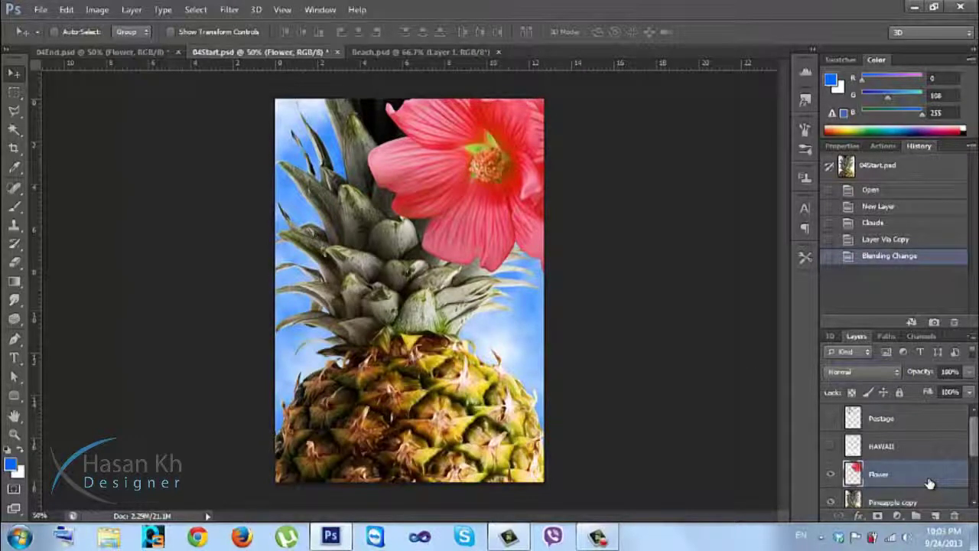
double_click(929, 482)
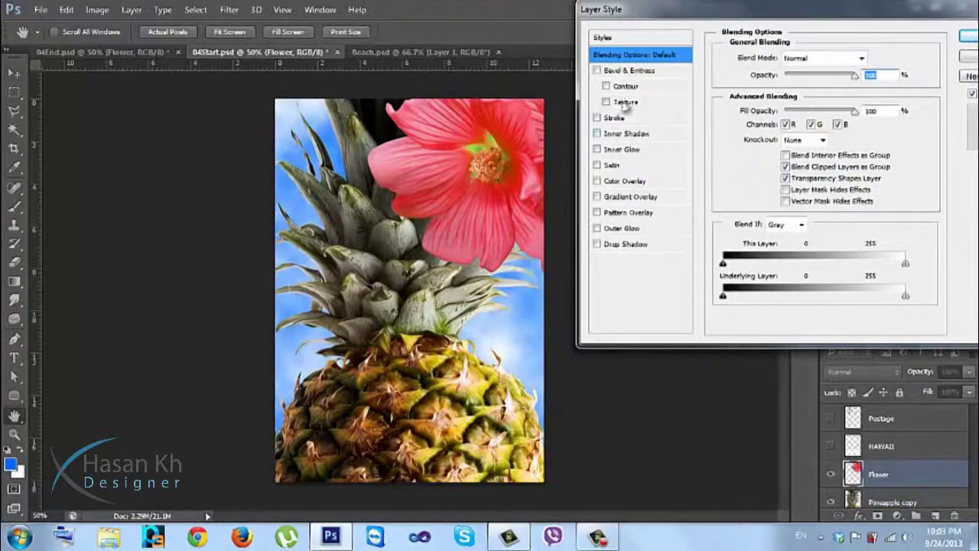
drag(961, 15, 803, 44)
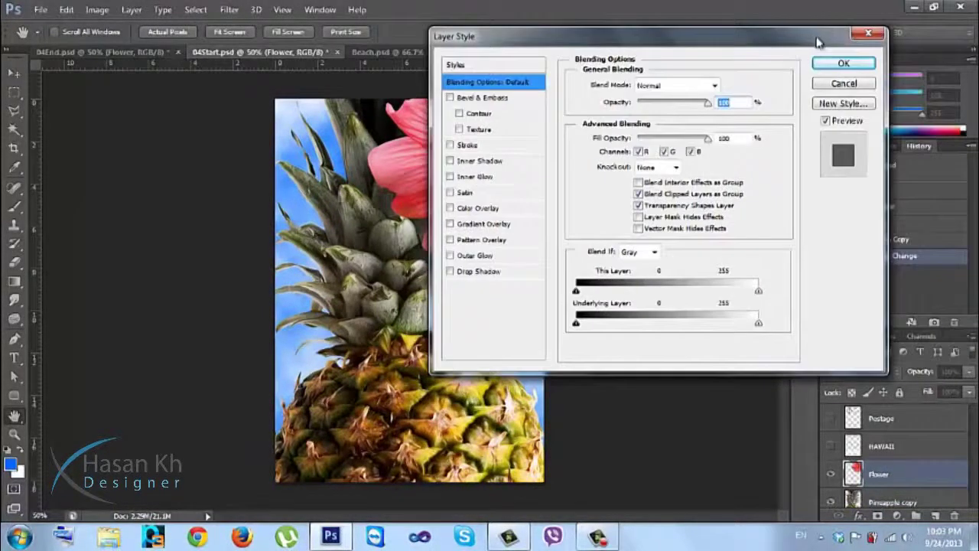
click(852, 62)
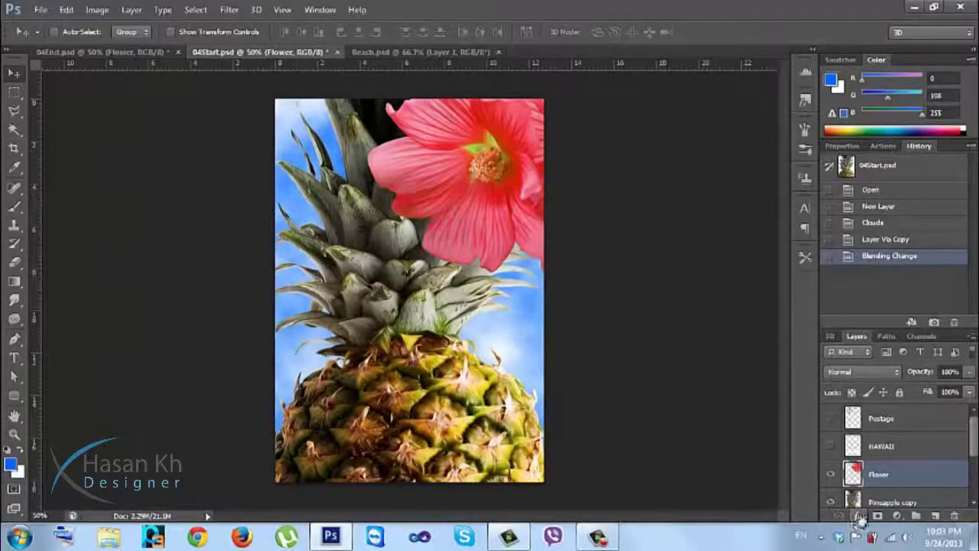
Apply a Satin effect to the Flower layer with 15% opacity and a slightly increased size
double_click(942, 469)
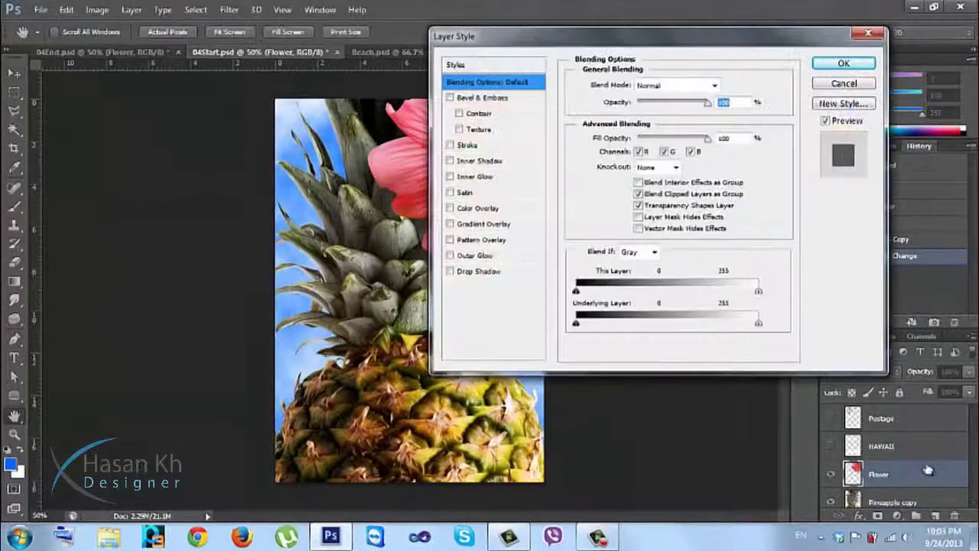
drag(540, 45, 713, 47)
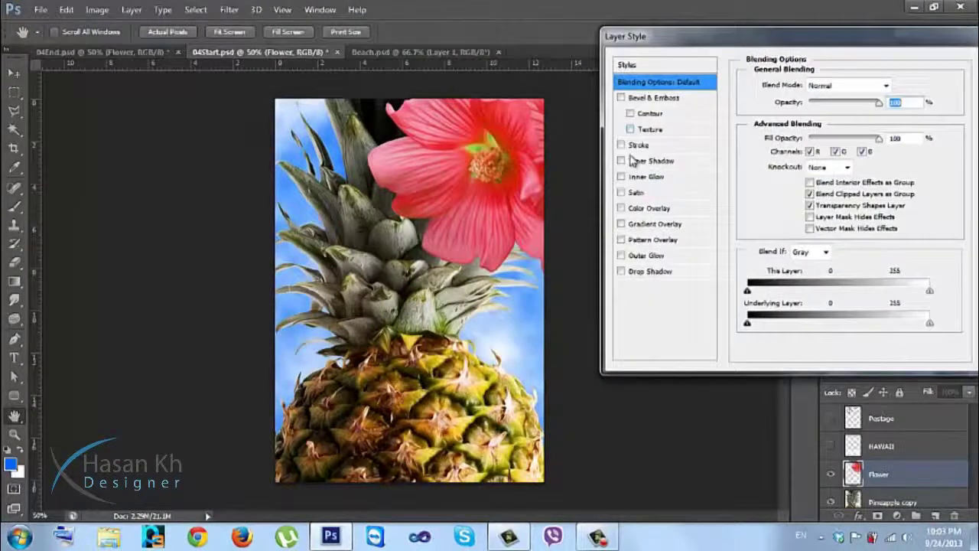
click(635, 196)
drag(834, 103, 814, 115)
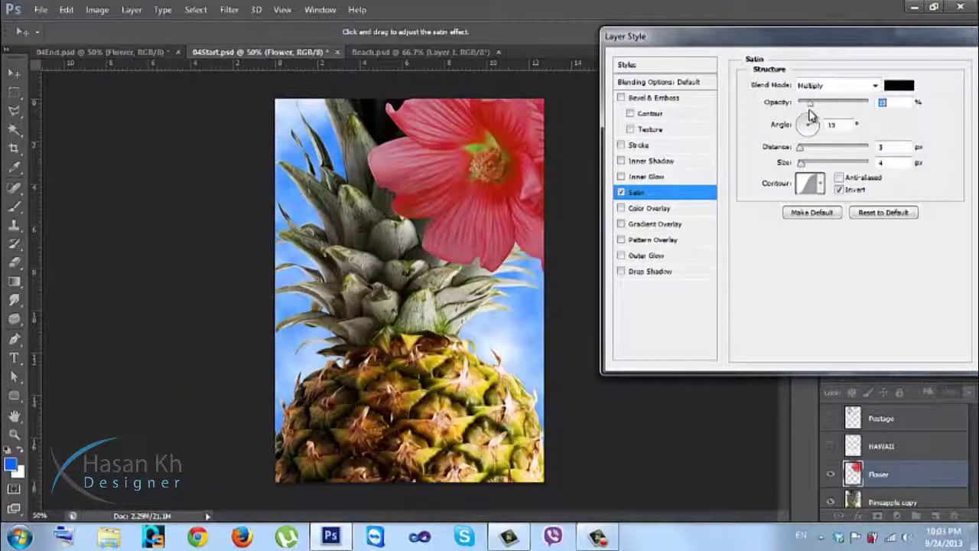
mouse_move(801, 163)
mouse_down()
mouse_move(814, 166)
mouse_move(805, 166)
mouse_up()
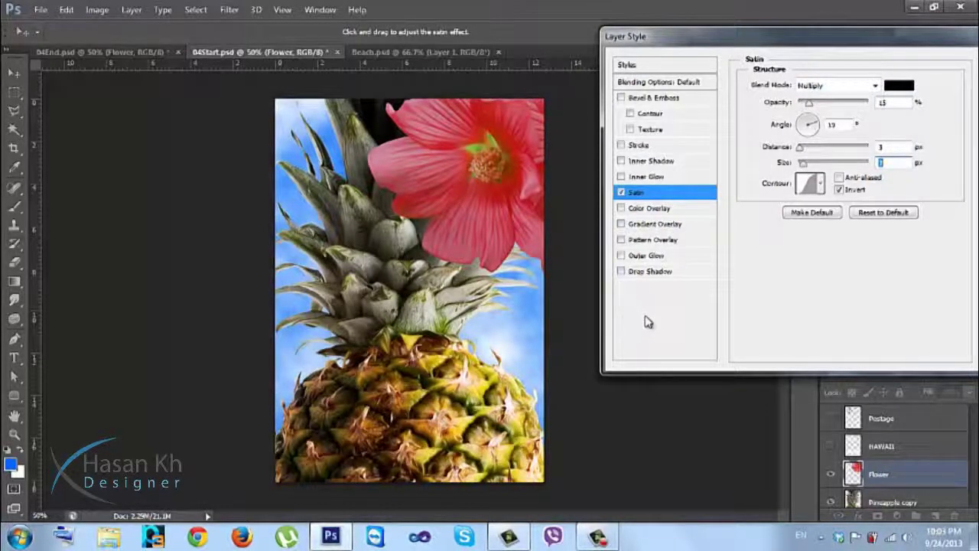
Add a Drop Shadow to the Flower layer with 75% opacity, an angle of about 45°, a slightly increased distance and 24 px size
click(649, 271)
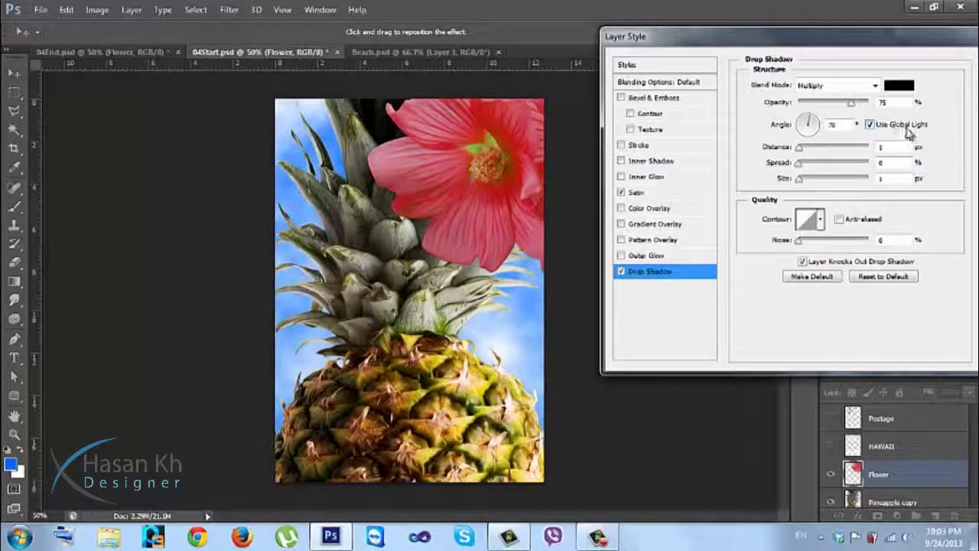
click(817, 126)
mouse_move(817, 126)
mouse_down()
mouse_move(833, 123)
mouse_move(827, 116)
mouse_up()
mouse_move(800, 149)
mouse_down()
mouse_move(820, 152)
mouse_move(804, 181)
mouse_move(813, 184)
mouse_move(807, 155)
mouse_up()
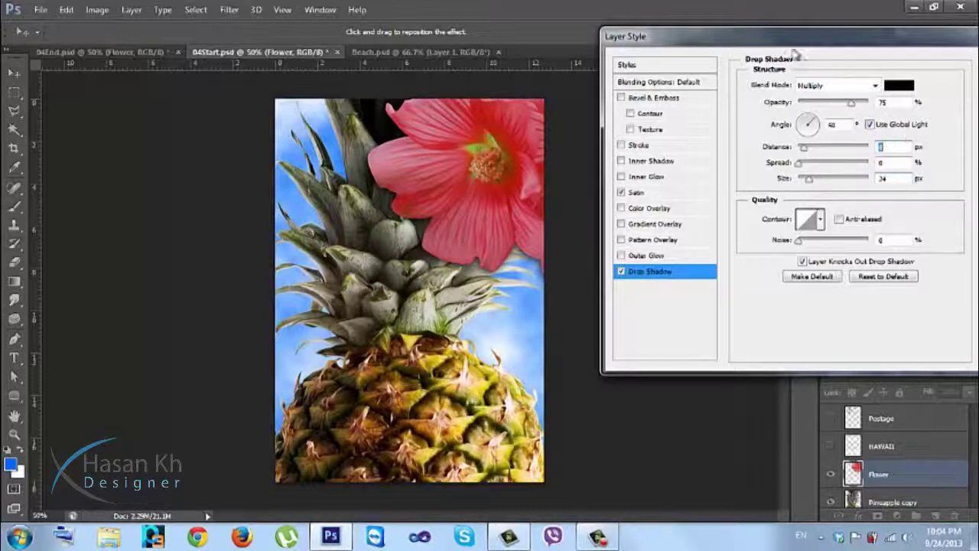
drag(760, 46, 635, 46)
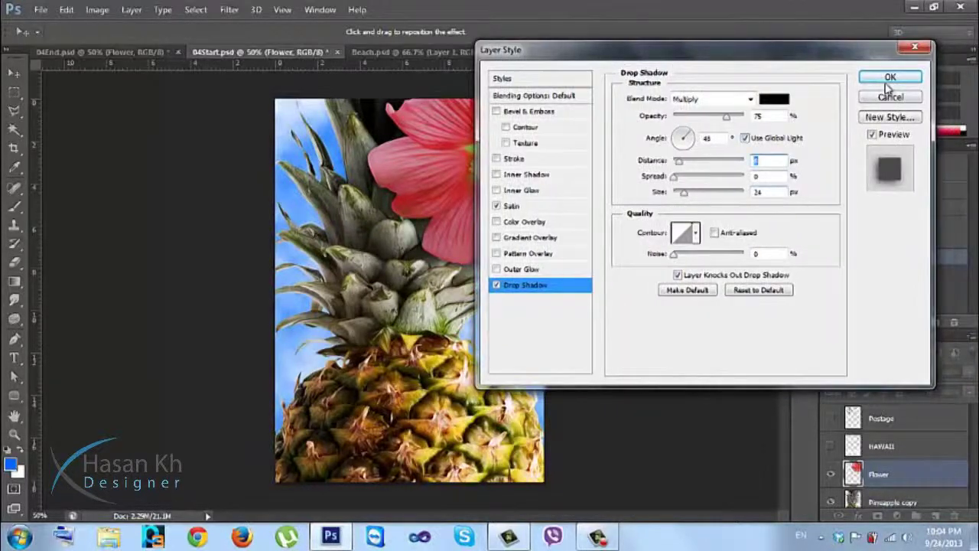
click(892, 77)
click(962, 474)
Make the HAWAII layer visible and move its lettering slightly upward on the pineapple
click(830, 447)
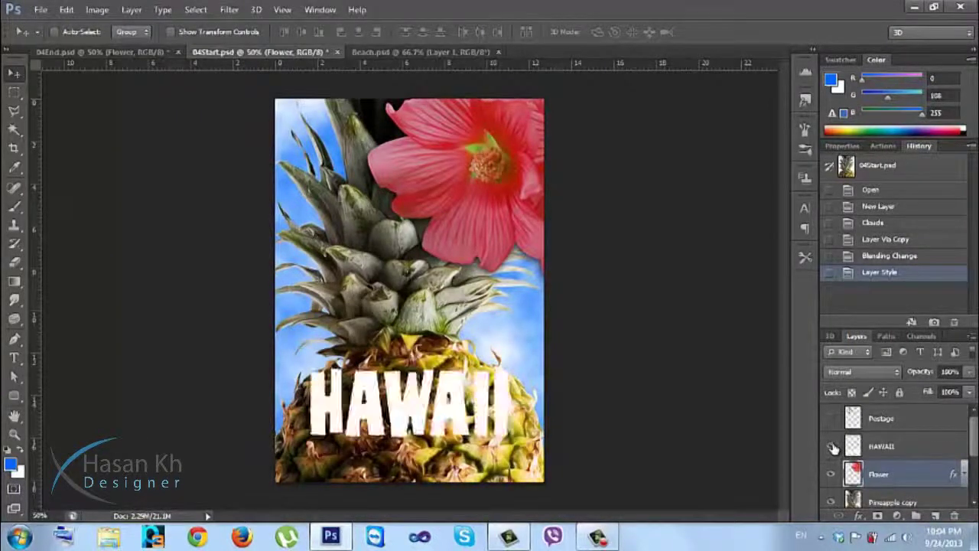
click(947, 448)
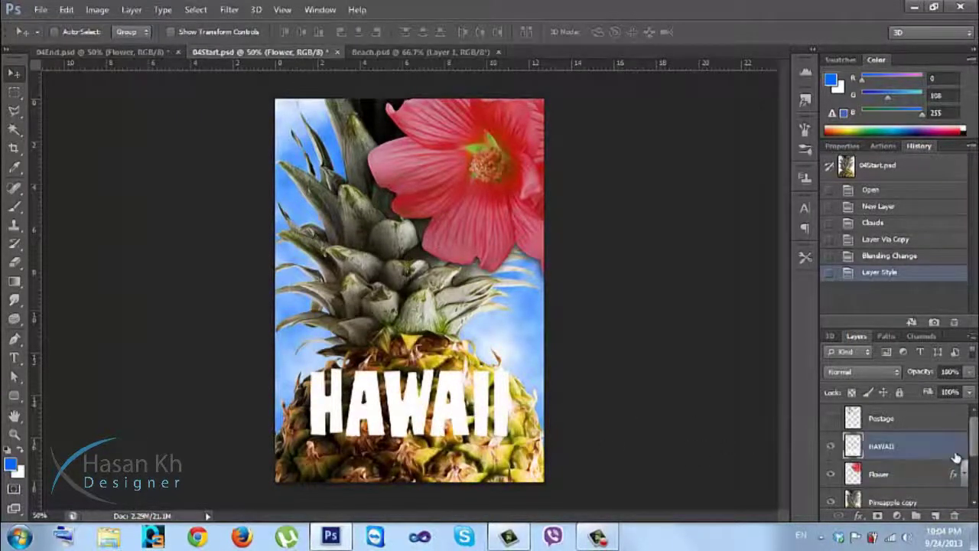
click(832, 447)
click(832, 447)
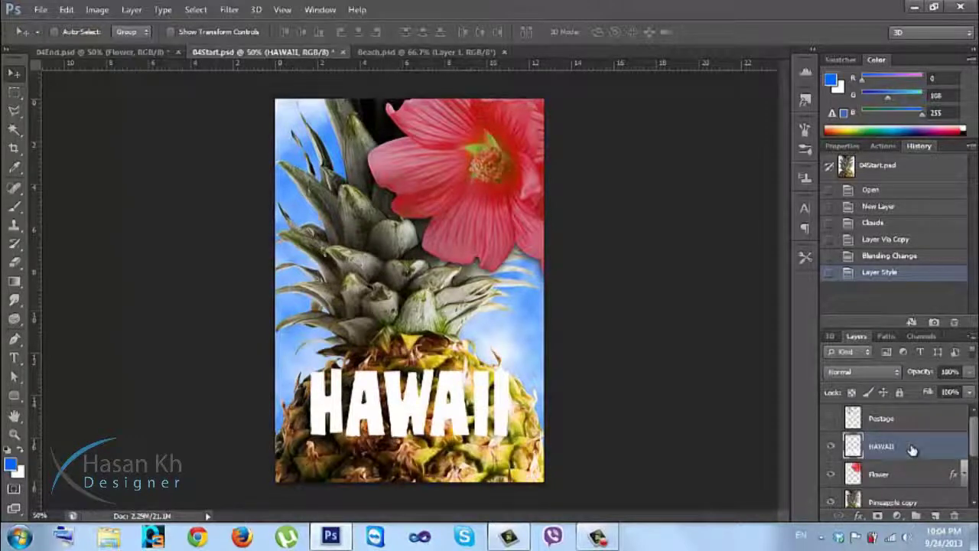
click(918, 416)
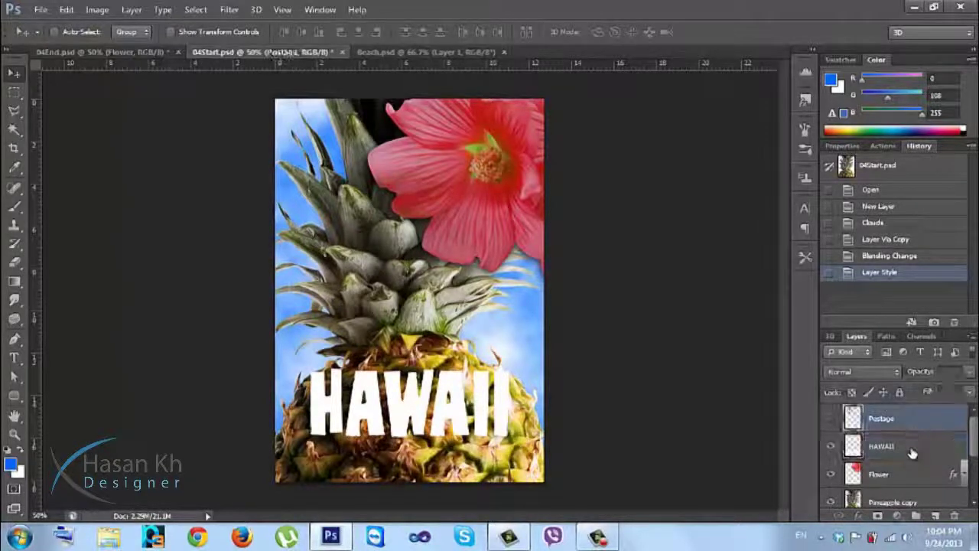
click(913, 447)
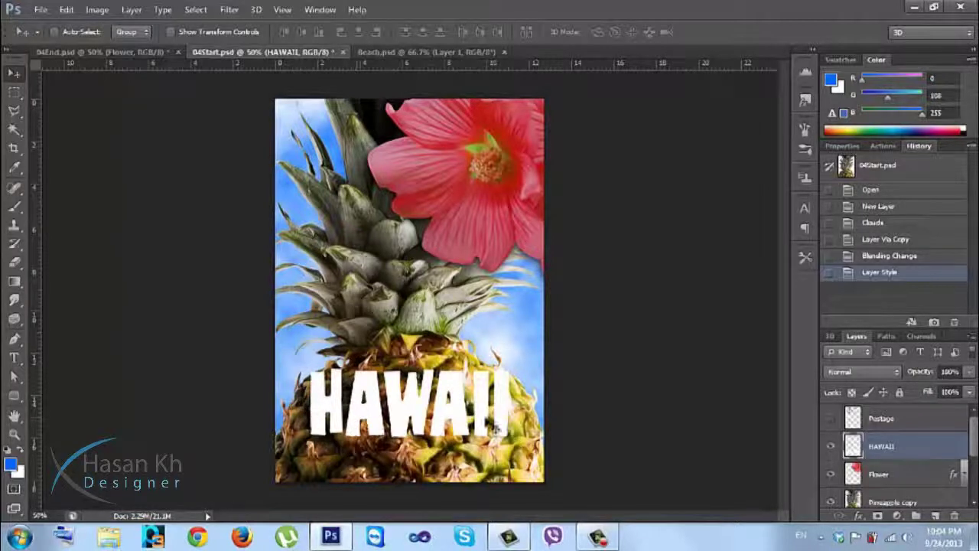
mouse_move(372, 406)
mouse_down()
mouse_move(370, 384)
mouse_move(367, 398)
mouse_up()
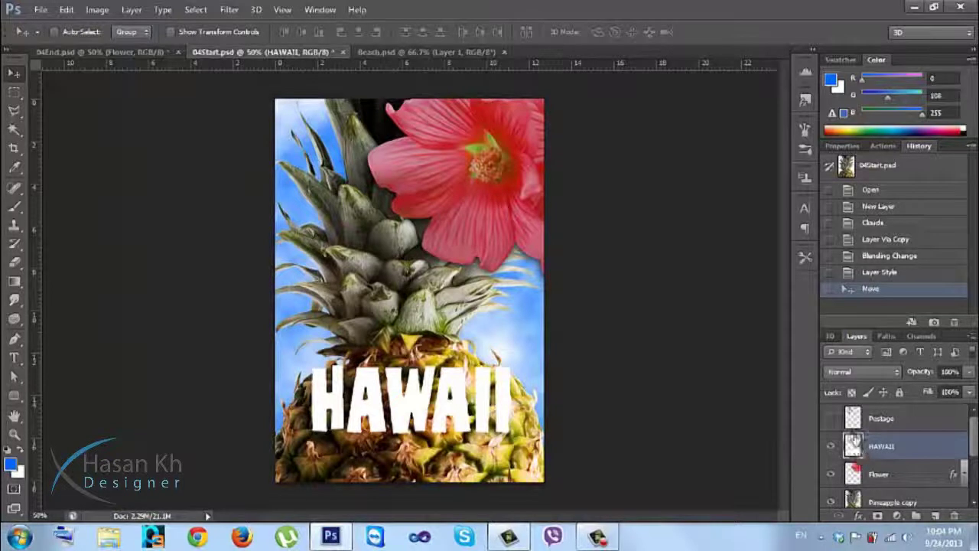
Load the HAWAII lettering as a selection and set up a white-to-orange gradient from the Yellow preset, with end stop ff7f03
ctrl+click(851, 448)
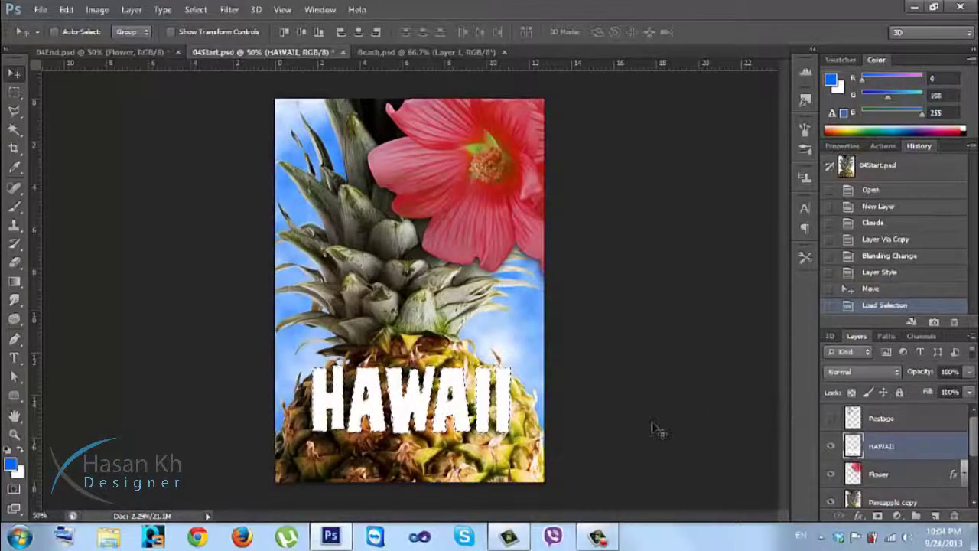
click(14, 283)
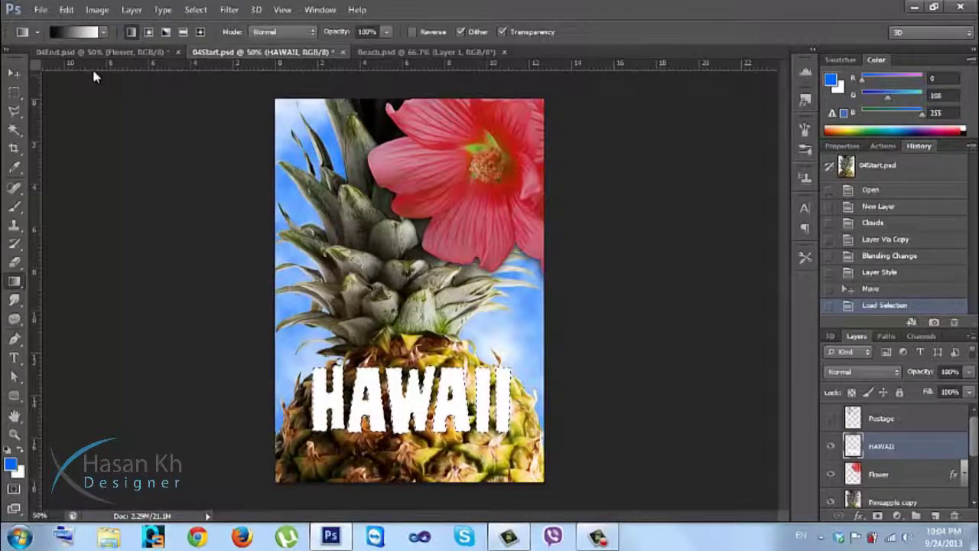
click(76, 32)
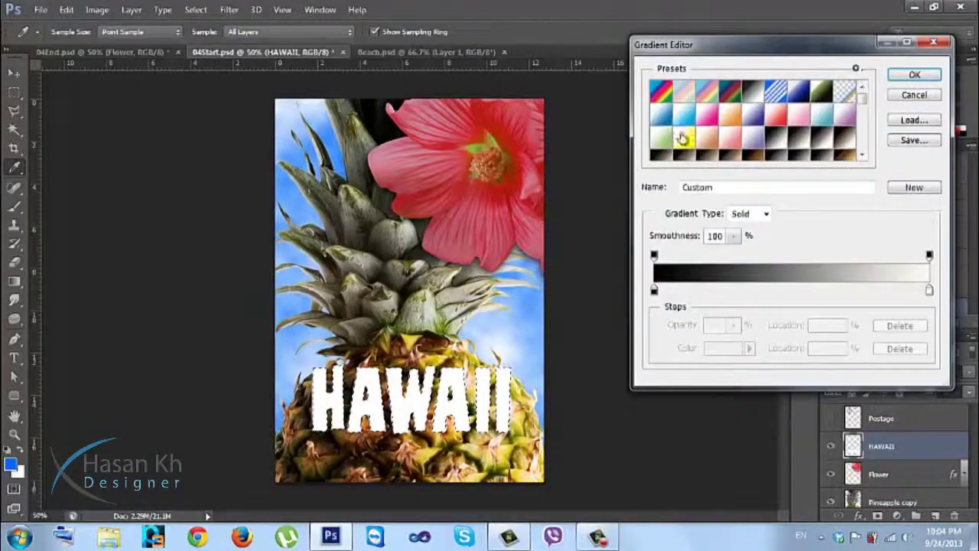
click(685, 139)
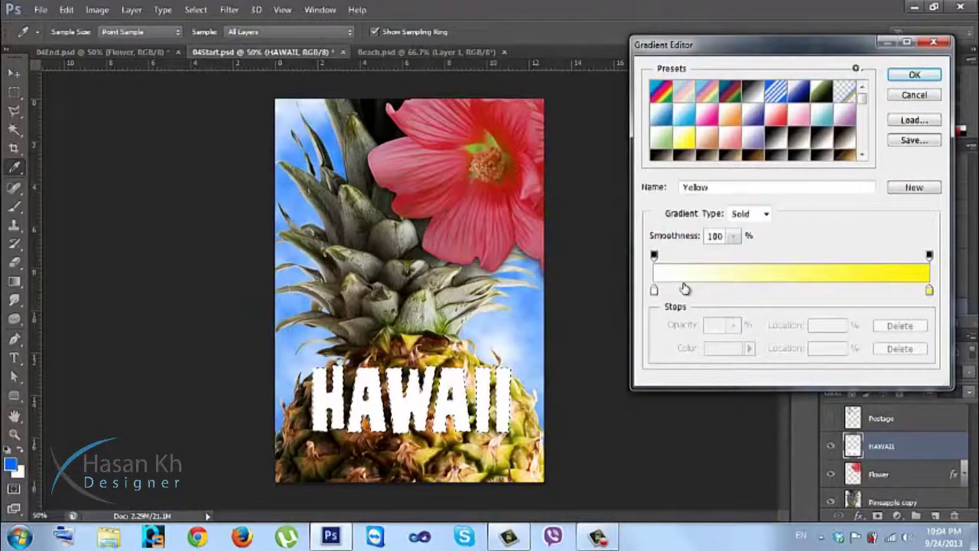
click(930, 292)
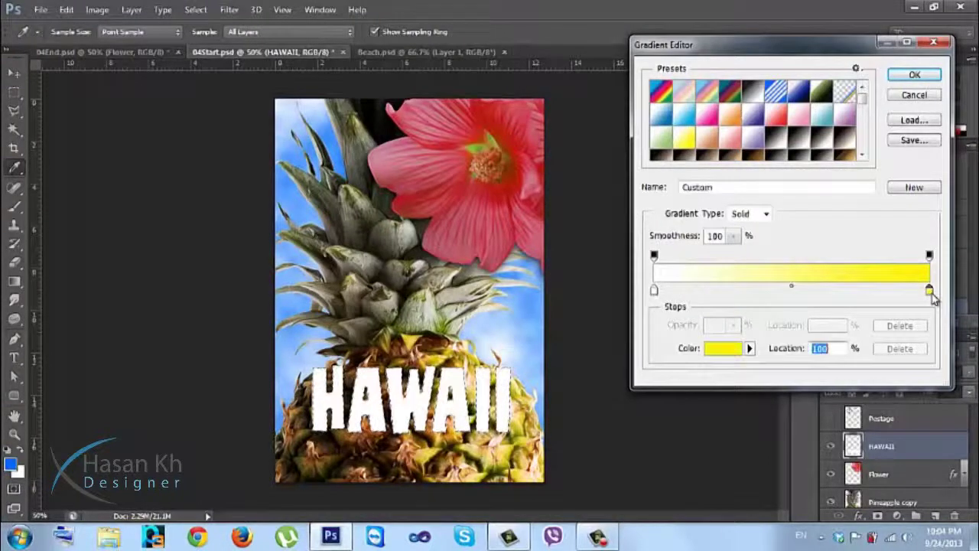
click(729, 352)
drag(820, 260, 820, 287)
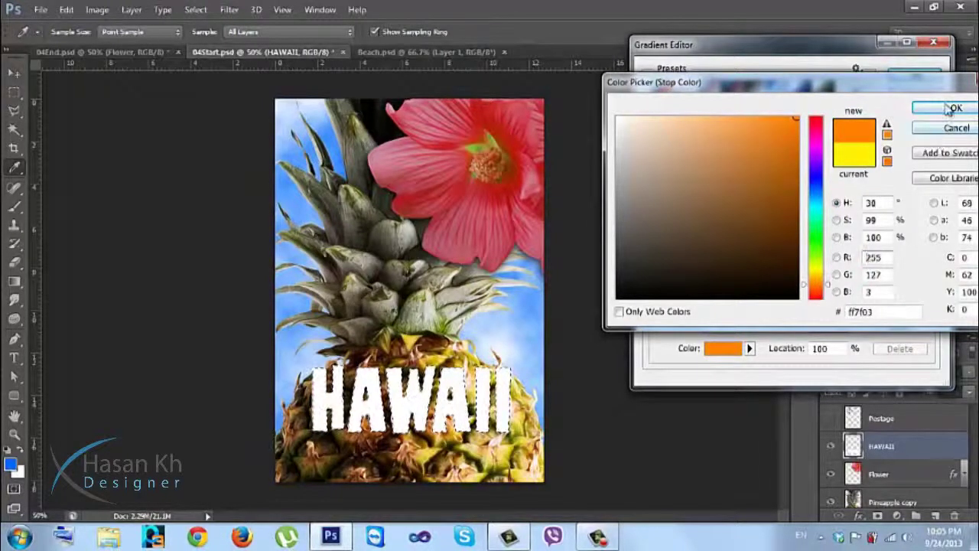
click(956, 107)
click(901, 80)
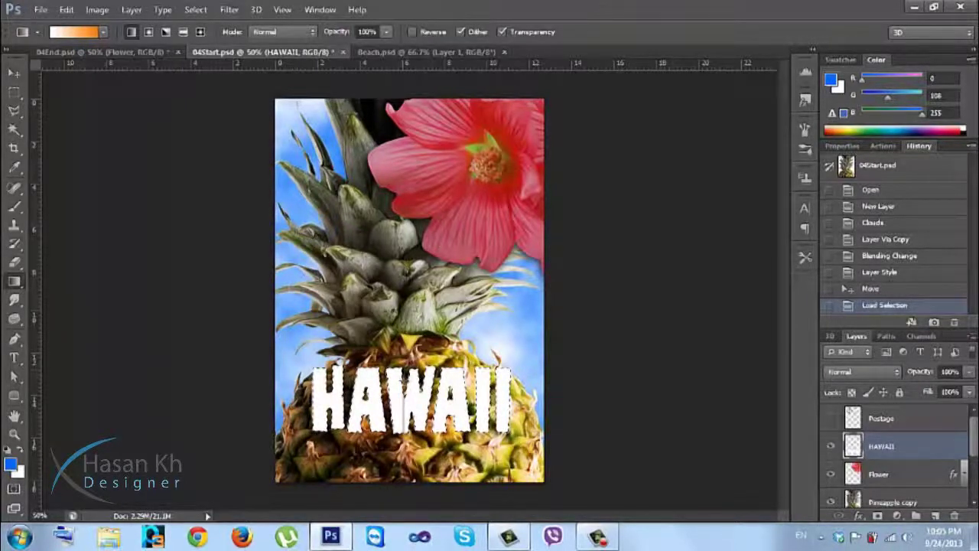
Fill the selected HAWAII lettering with the linear gradient, orange at the top fading to white at the base, and deselect
drag(409, 367, 409, 432)
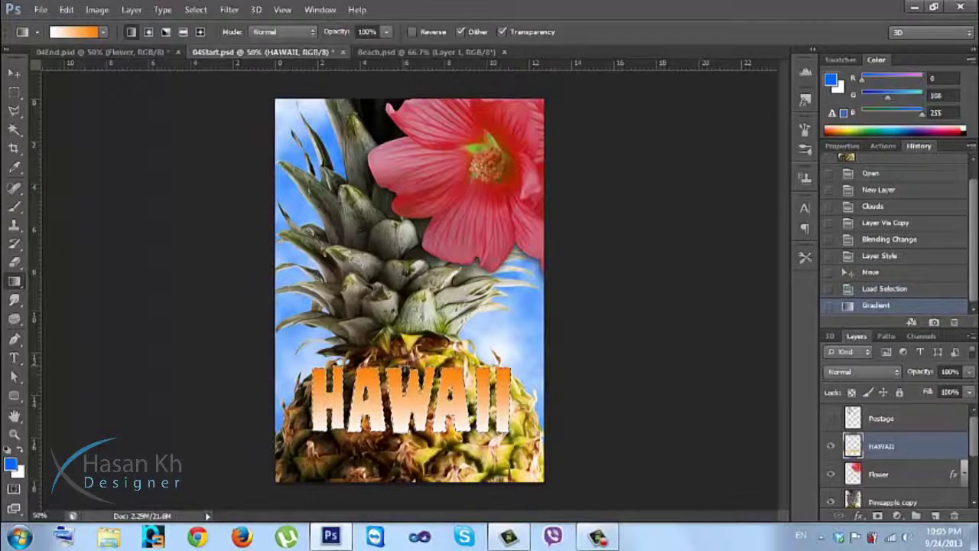
key(ctrl+z)
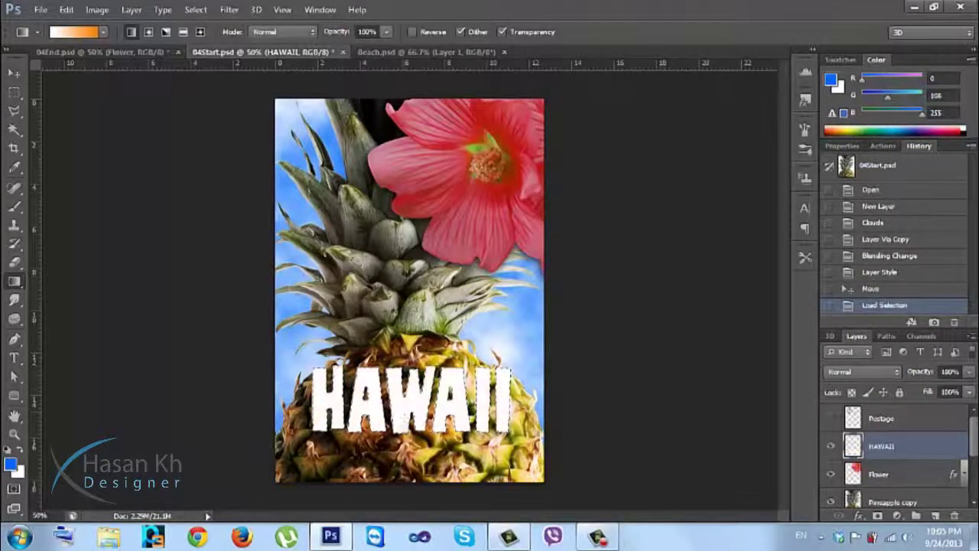
key(ctrl+z)
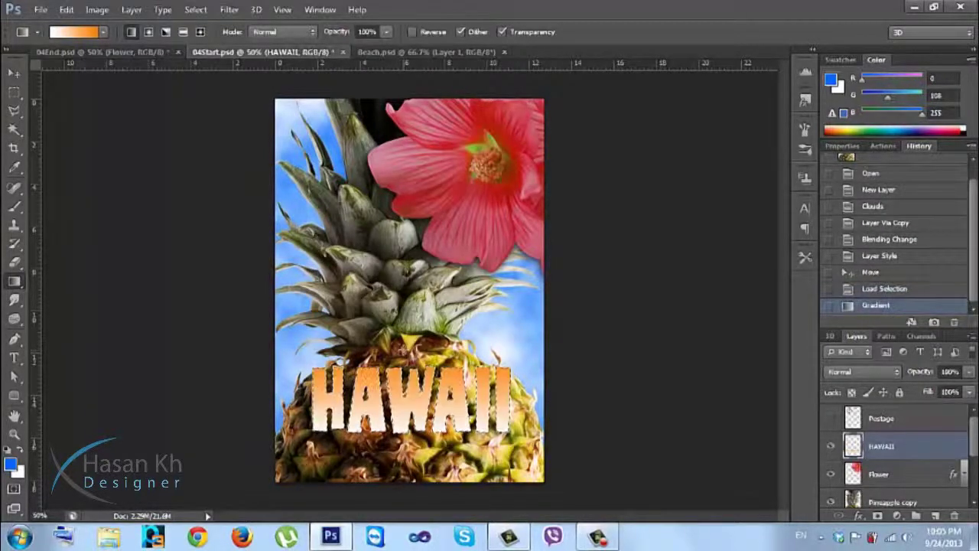
key(ctrl+z)
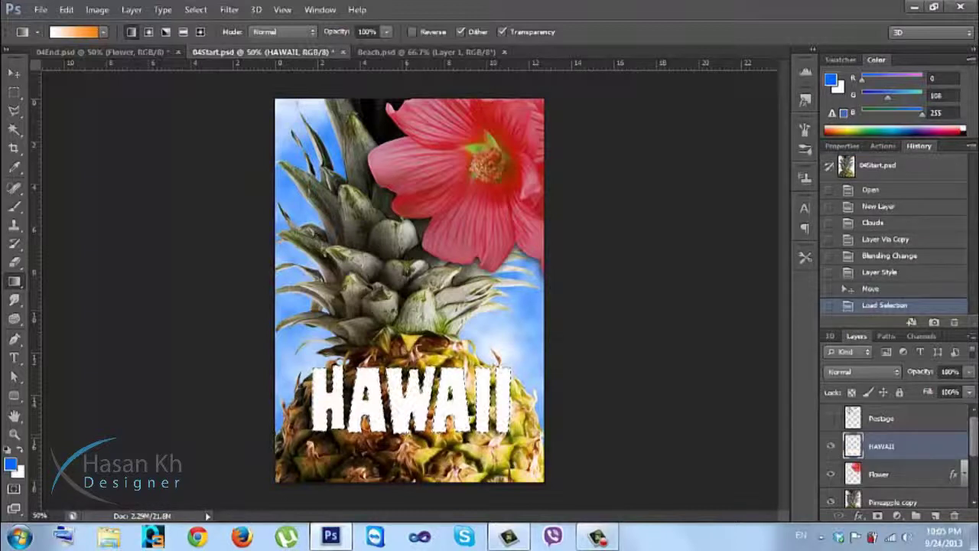
key(ctrl+z)
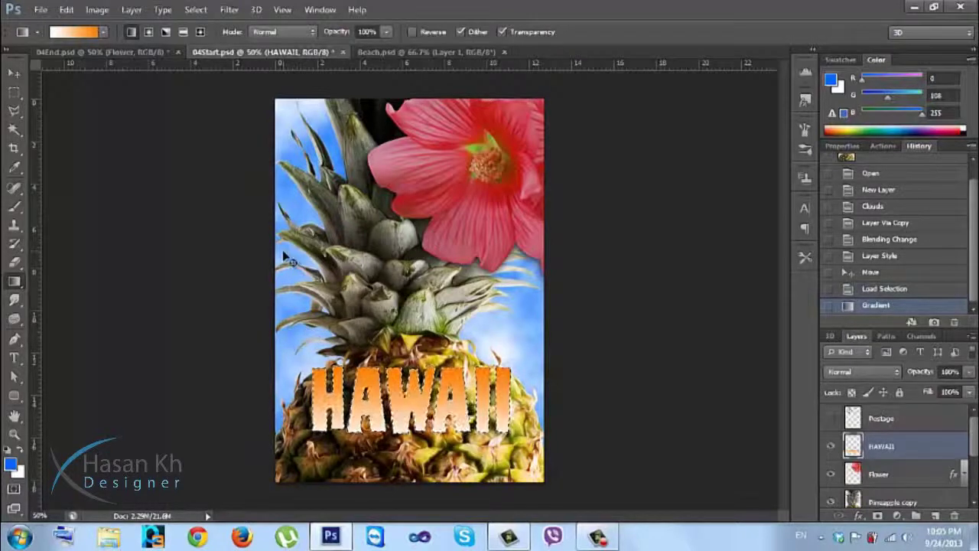
click(197, 11)
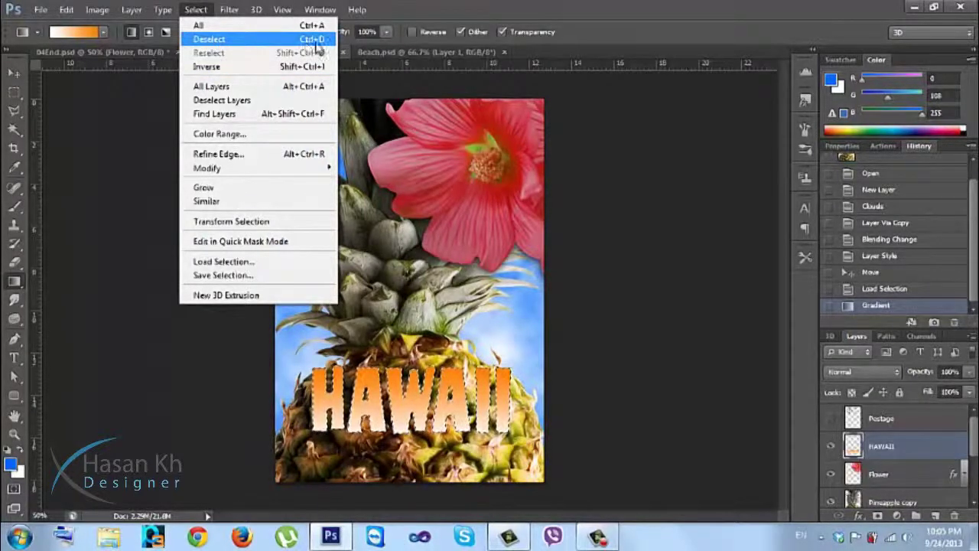
click(218, 39)
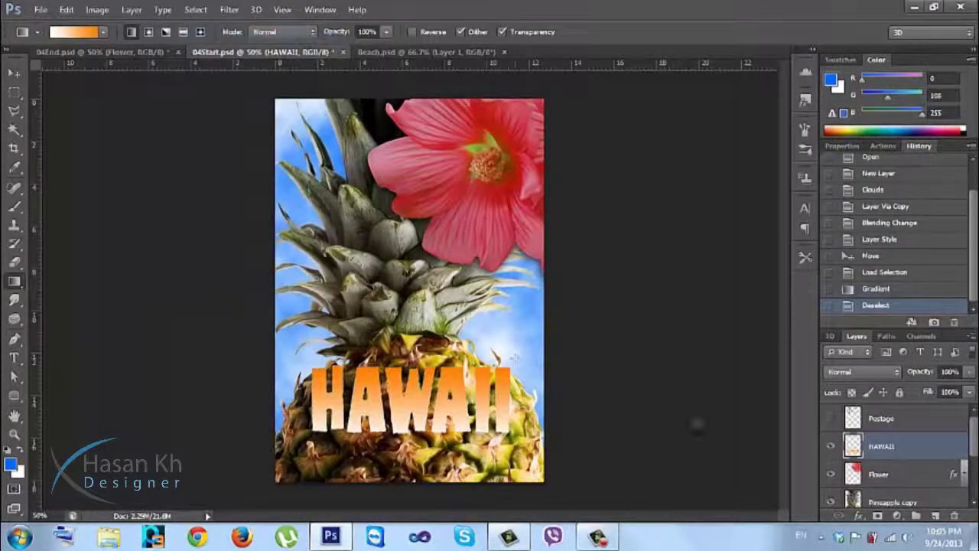
Add a Drop Shadow to the HAWAII layer with 12 px distance and a slightly increased size
double_click(945, 449)
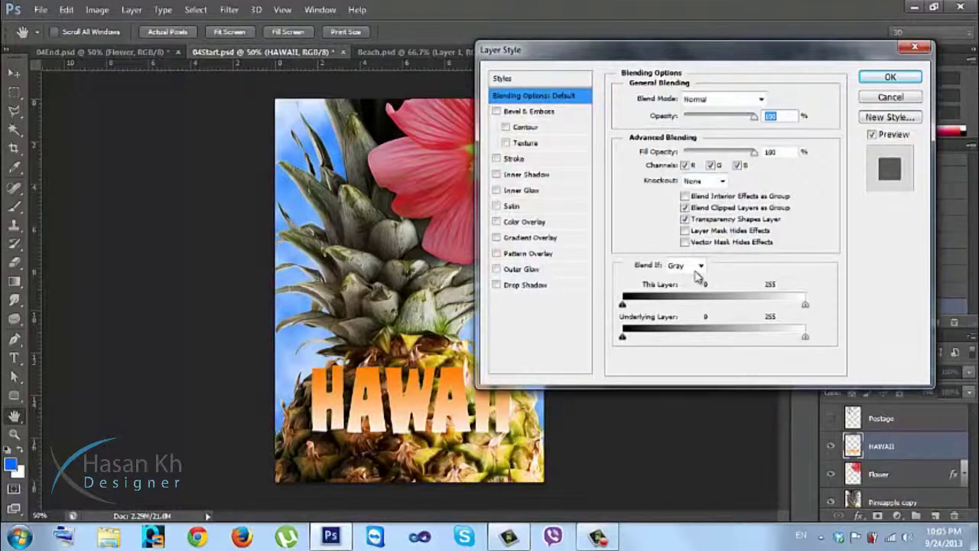
click(526, 286)
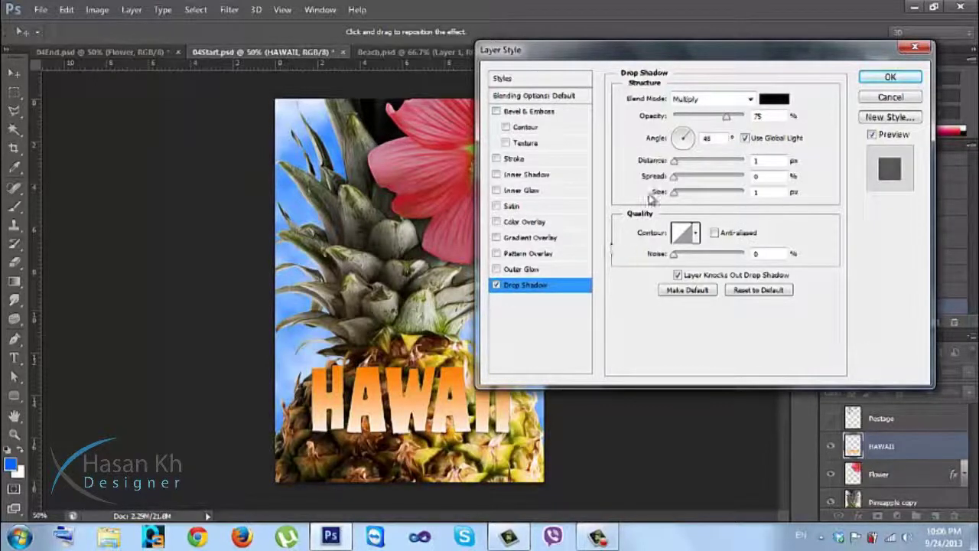
drag(676, 163, 682, 191)
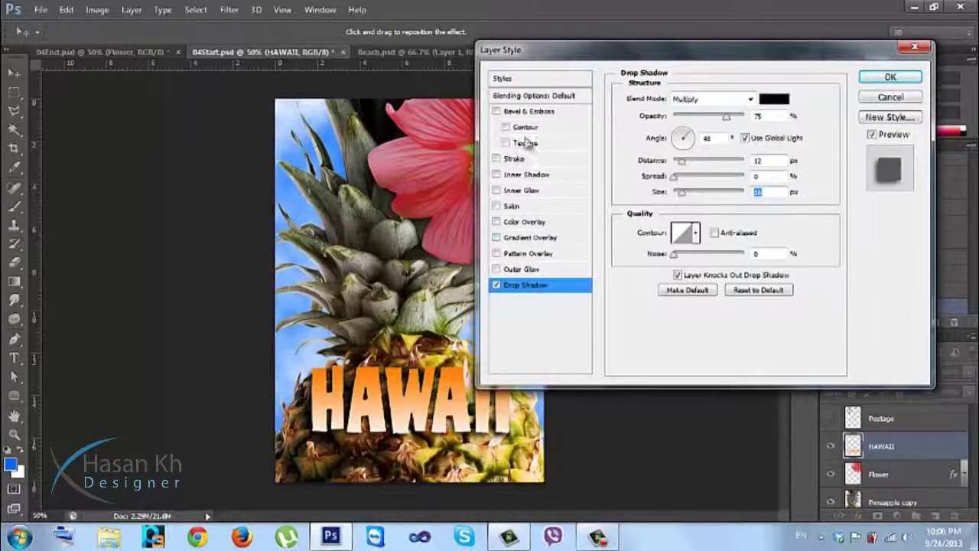
Add an outside Stroke to the HAWAII layer and increase its size by a few pixels
click(514, 159)
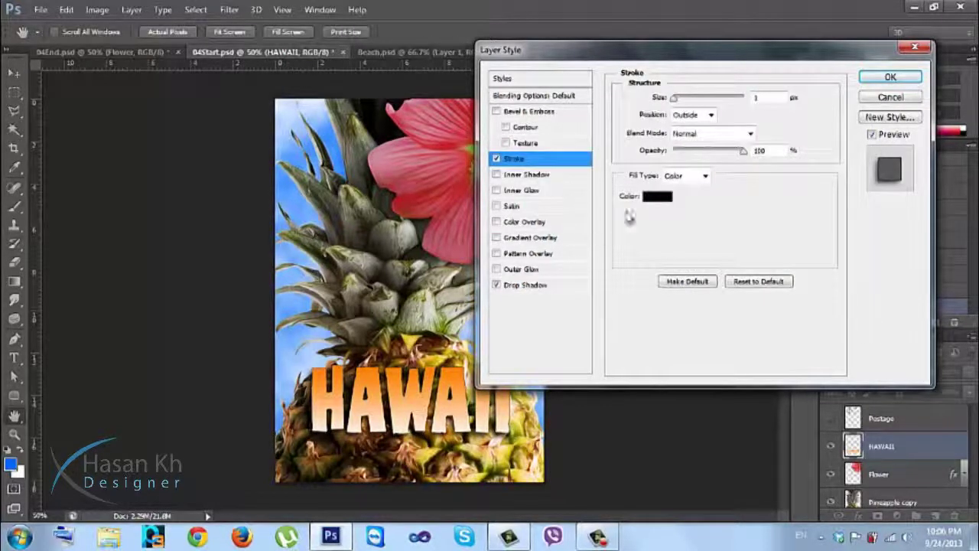
double_click(759, 98)
key(Up)
key(Up)
key(Up)
key(Up)
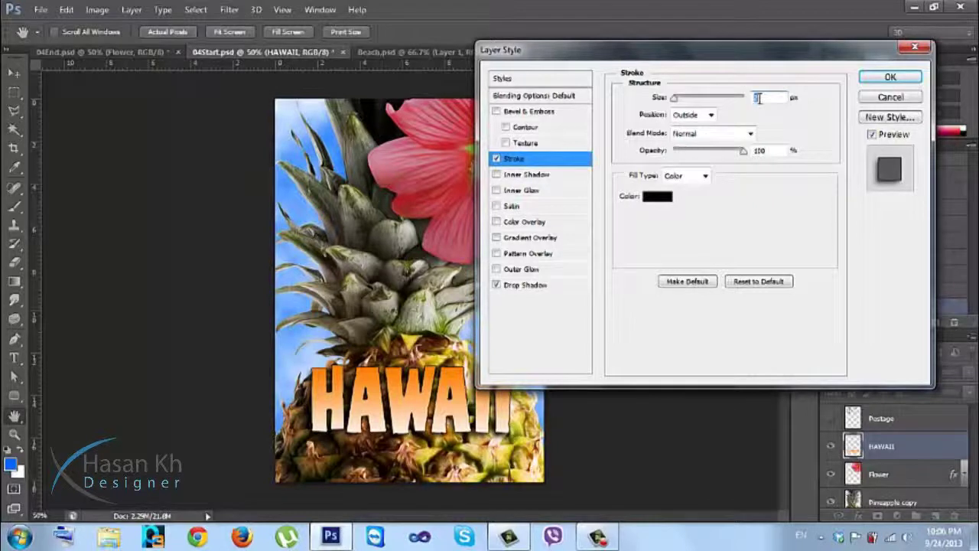
key(Down)
key(Down)
key(Down)
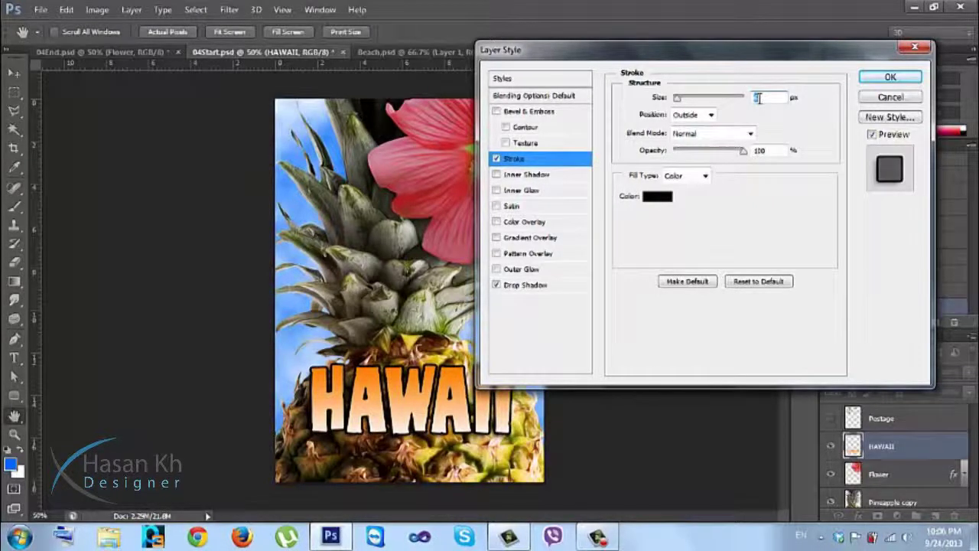
Open the HAWAII stroke's colour for editing and try a bright green, 23f500
click(656, 198)
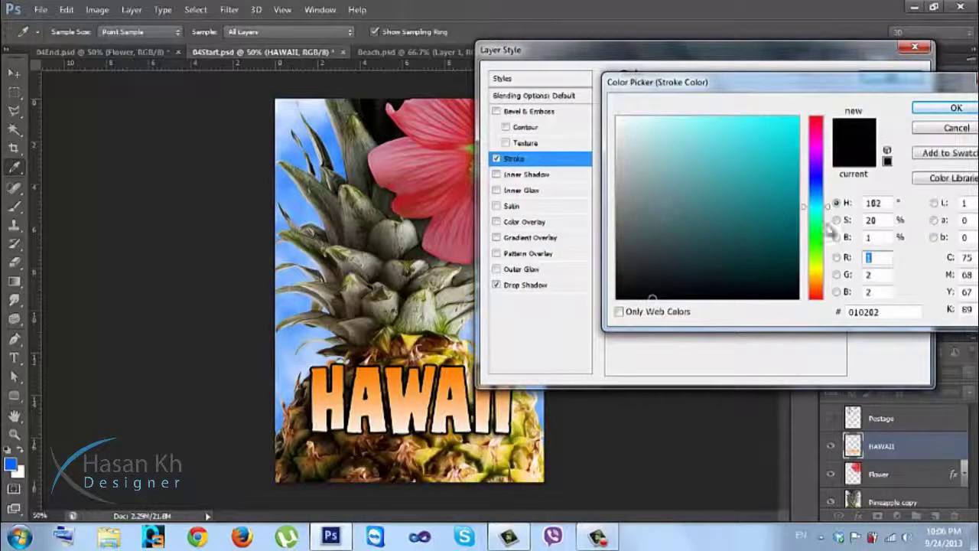
click(820, 233)
drag(775, 204, 797, 122)
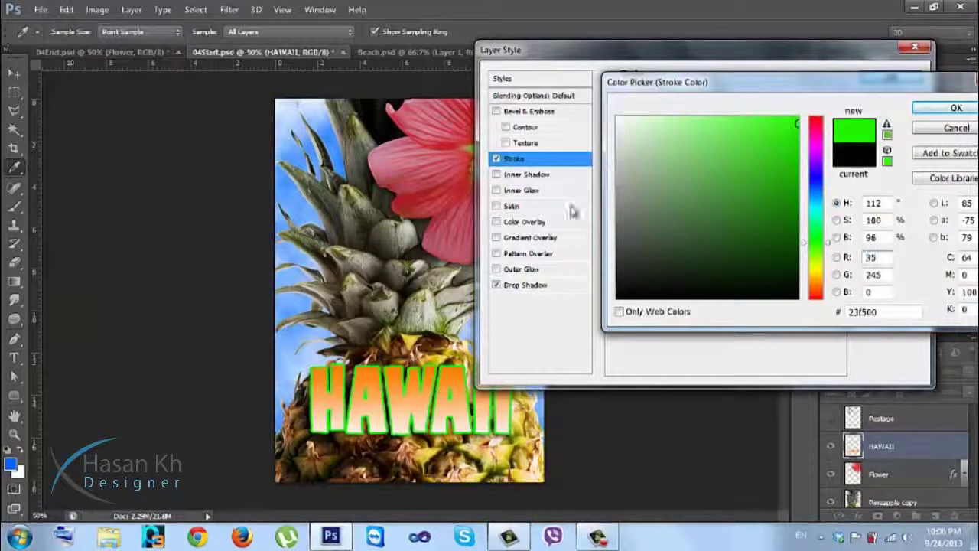
Try olive, brown and yellow stroke colours sampled from the pineapple skin and the area around the base of its leaves
click(462, 456)
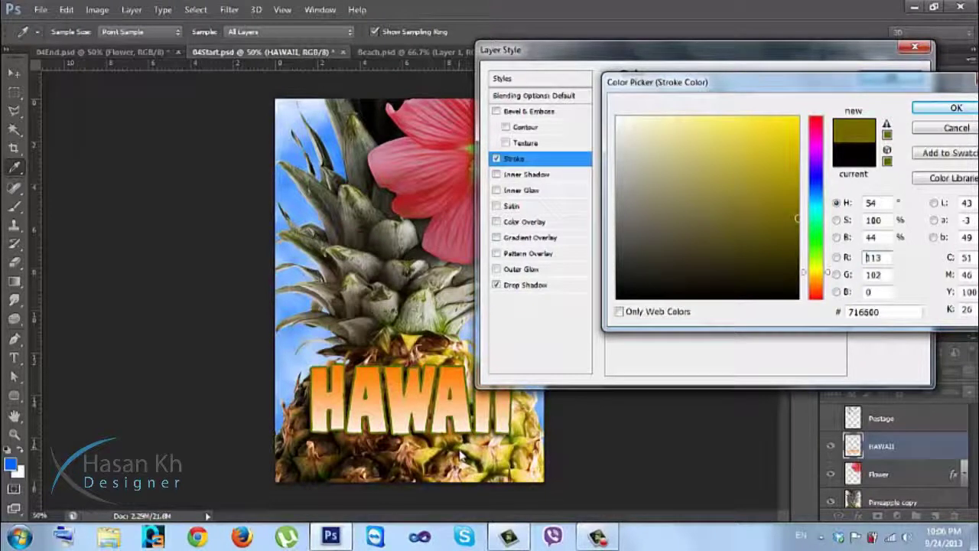
click(465, 451)
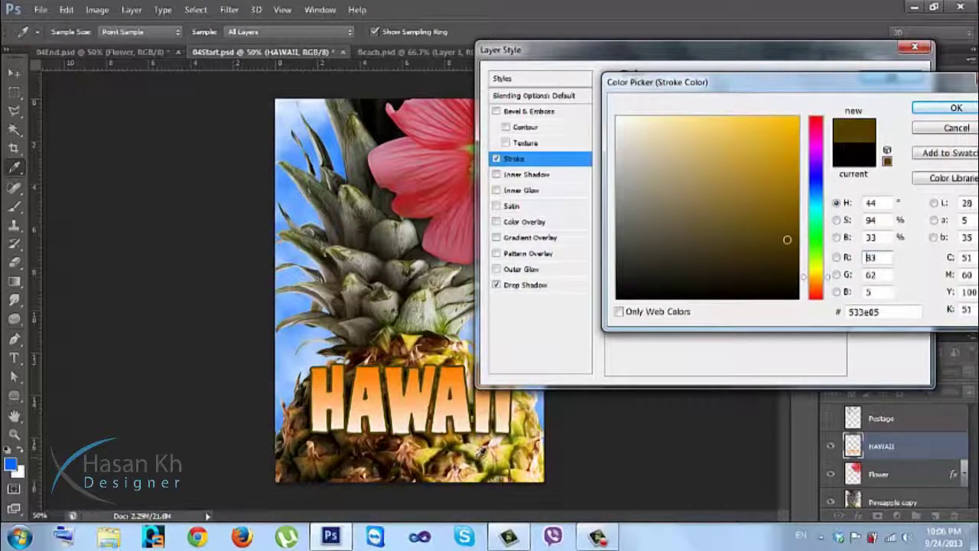
click(511, 449)
click(517, 447)
click(509, 458)
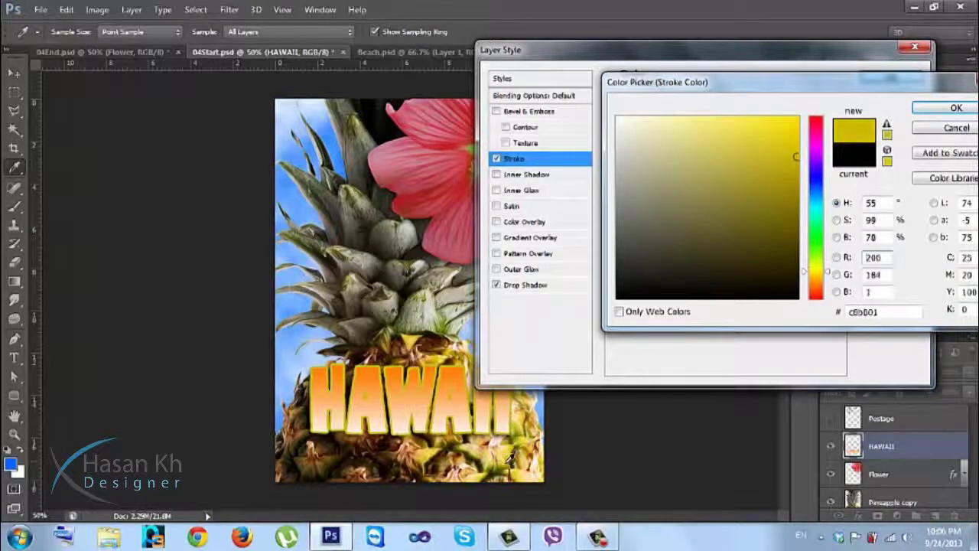
click(508, 461)
click(506, 464)
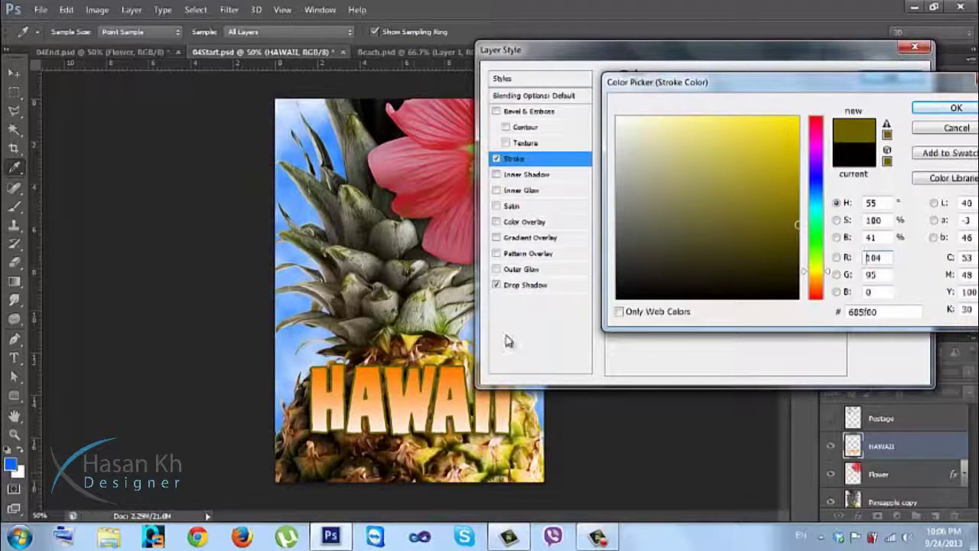
click(413, 336)
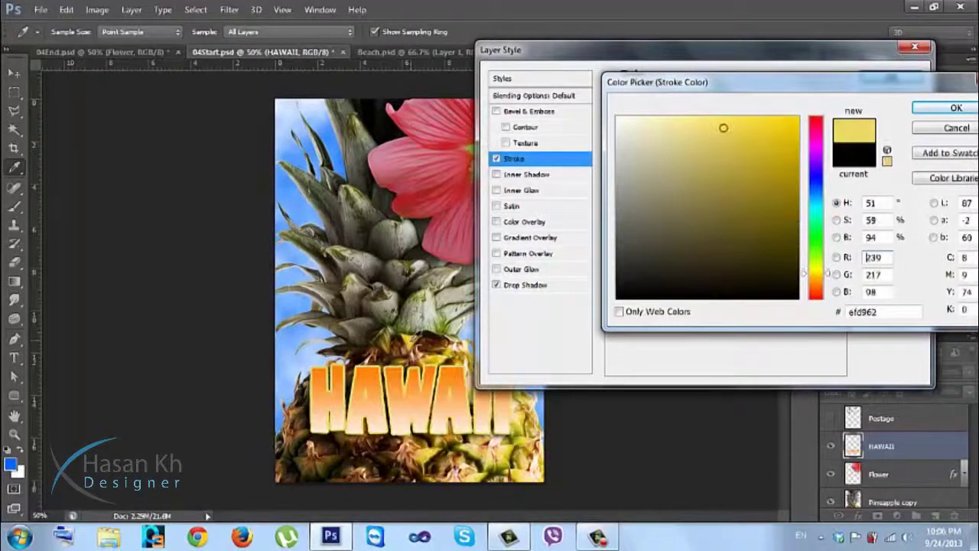
click(407, 341)
click(406, 341)
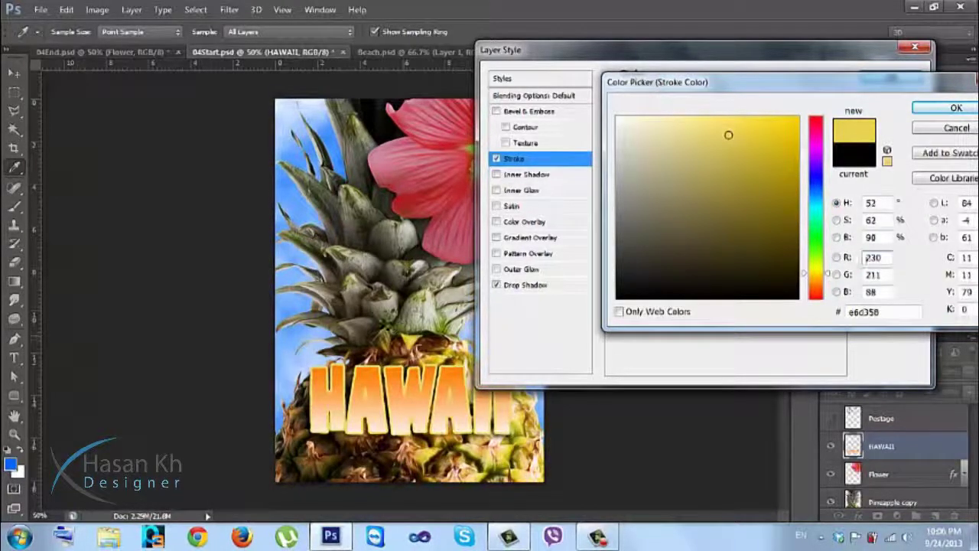
click(380, 342)
click(385, 333)
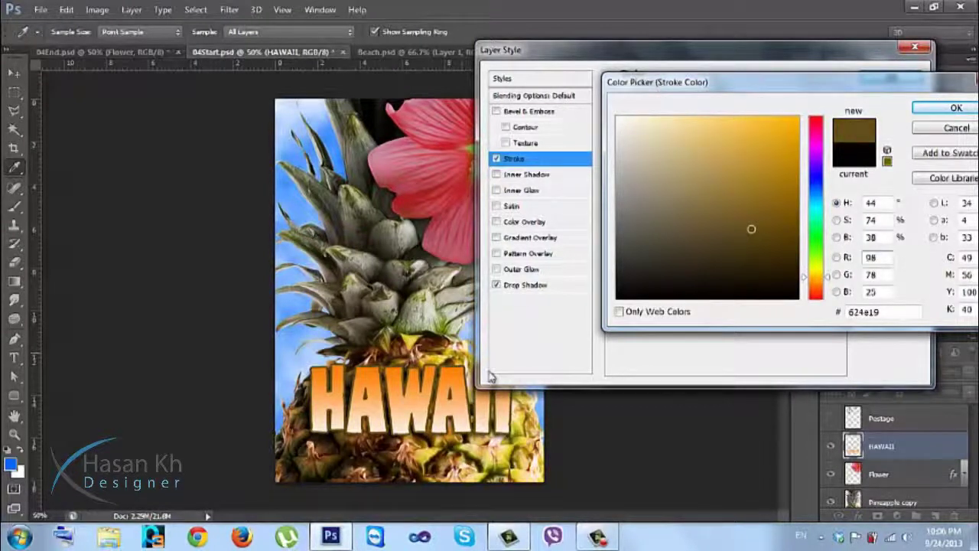
click(528, 425)
click(525, 427)
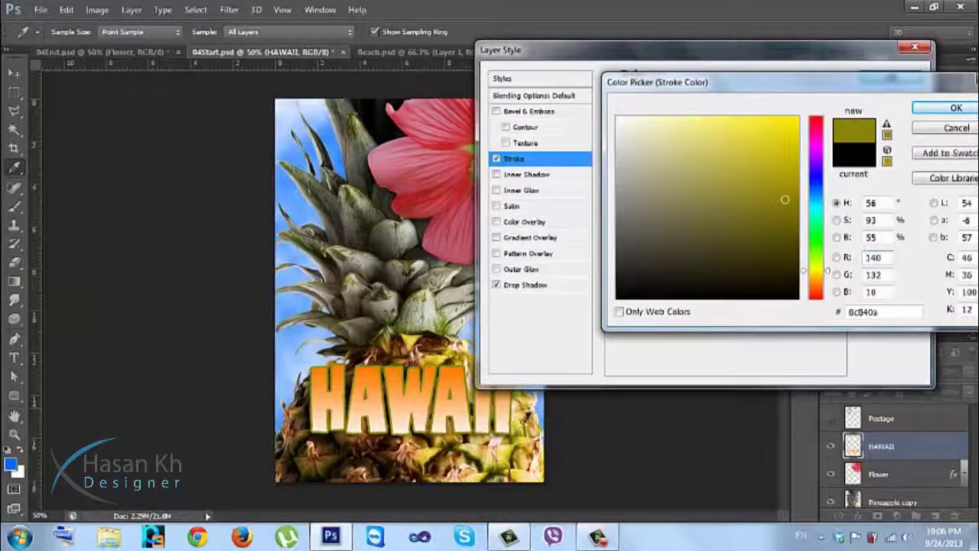
click(514, 441)
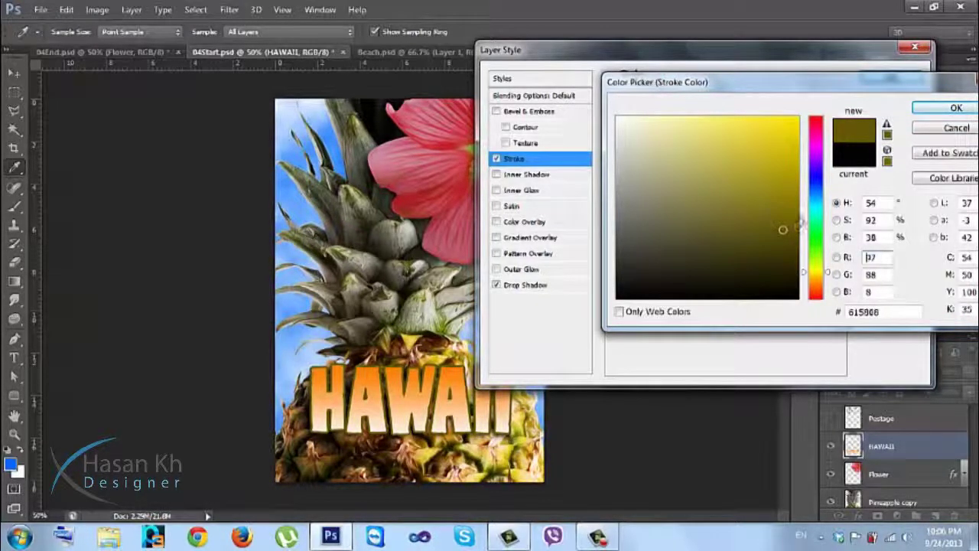
Try a green hue and a bright red, f60000, as the stroke colour of the HAWAII lettering
click(812, 258)
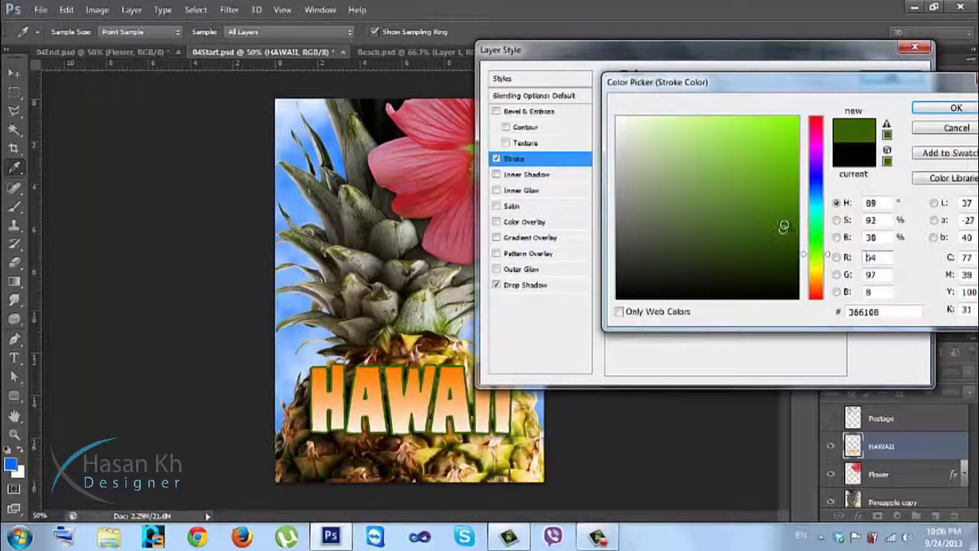
drag(785, 219, 799, 121)
click(816, 117)
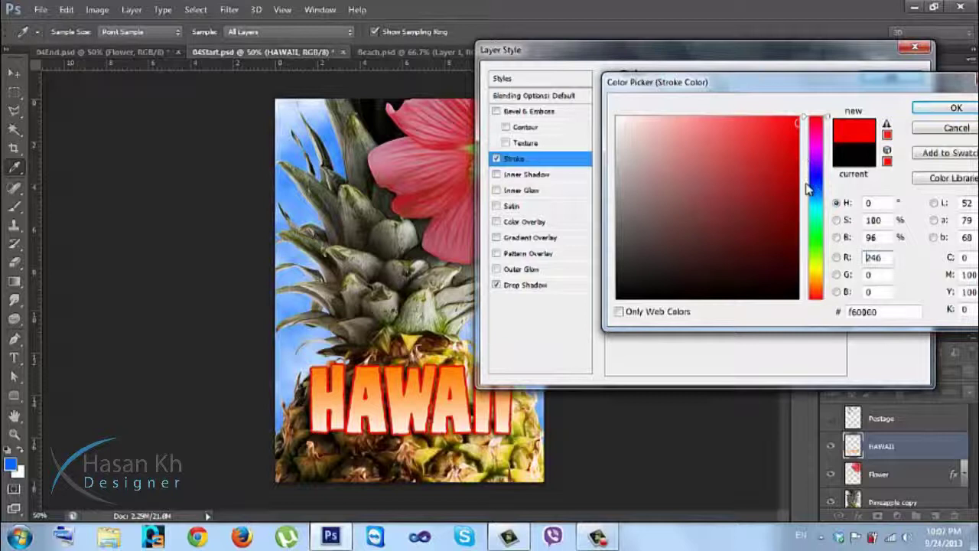
Set the HAWAII stroke colour to dark olive 6d6100 sampled from the pineapple, apply the layer style and collapse its effects list
click(514, 456)
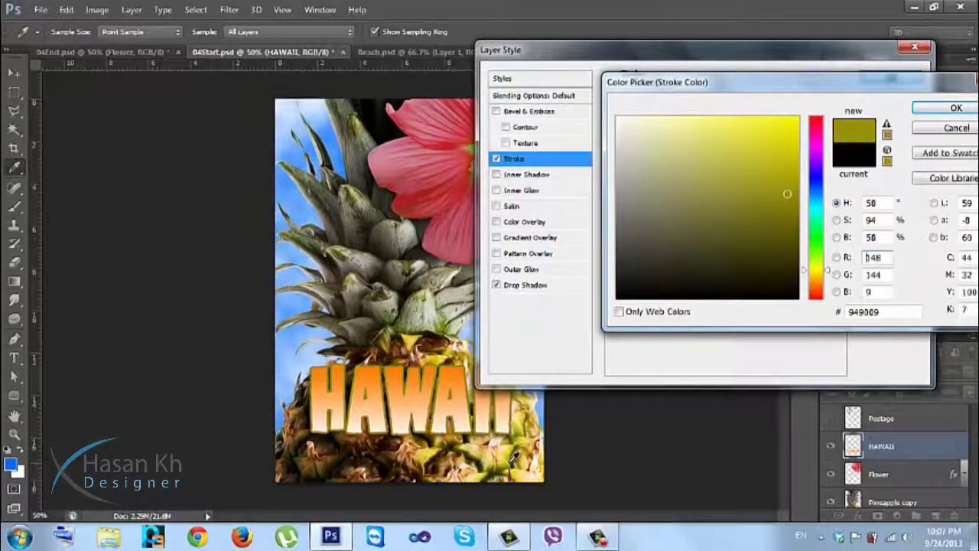
click(508, 459)
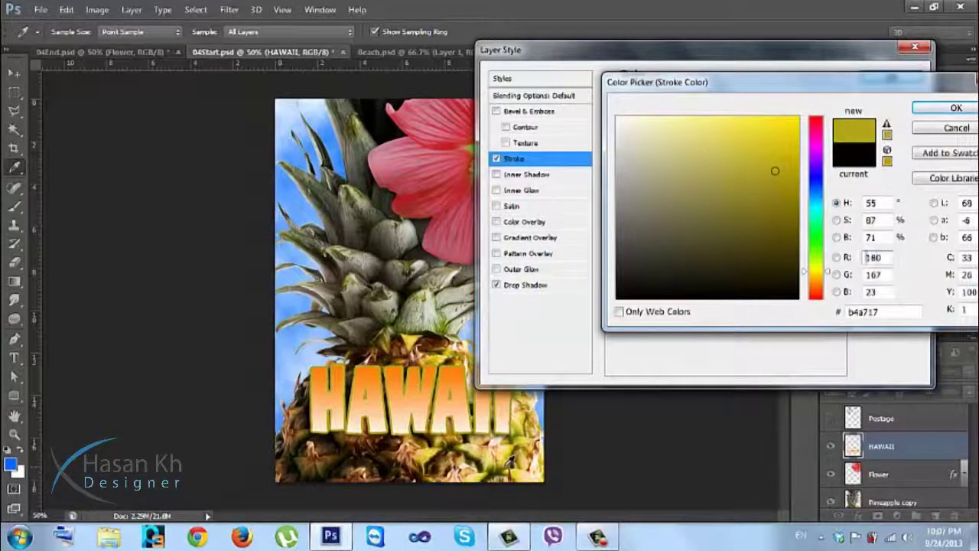
click(508, 460)
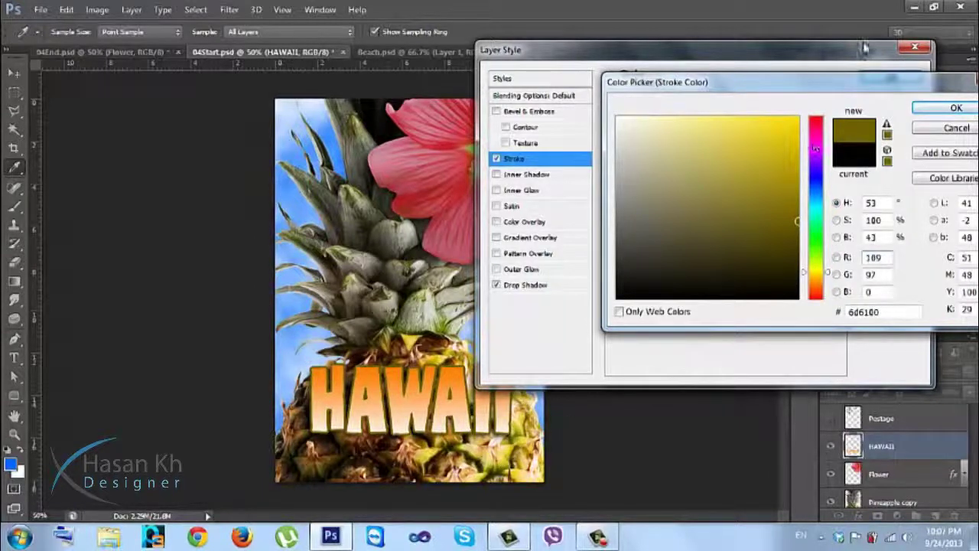
click(947, 108)
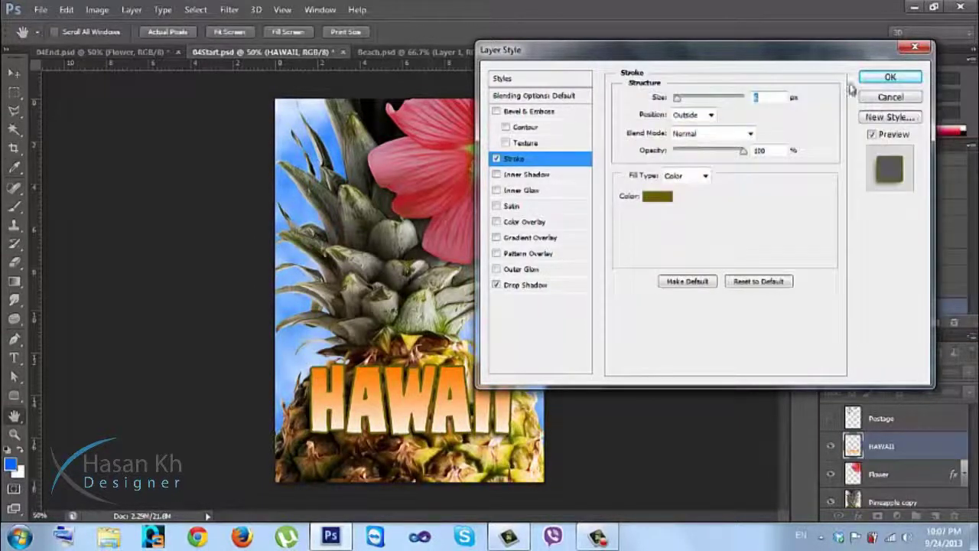
click(872, 80)
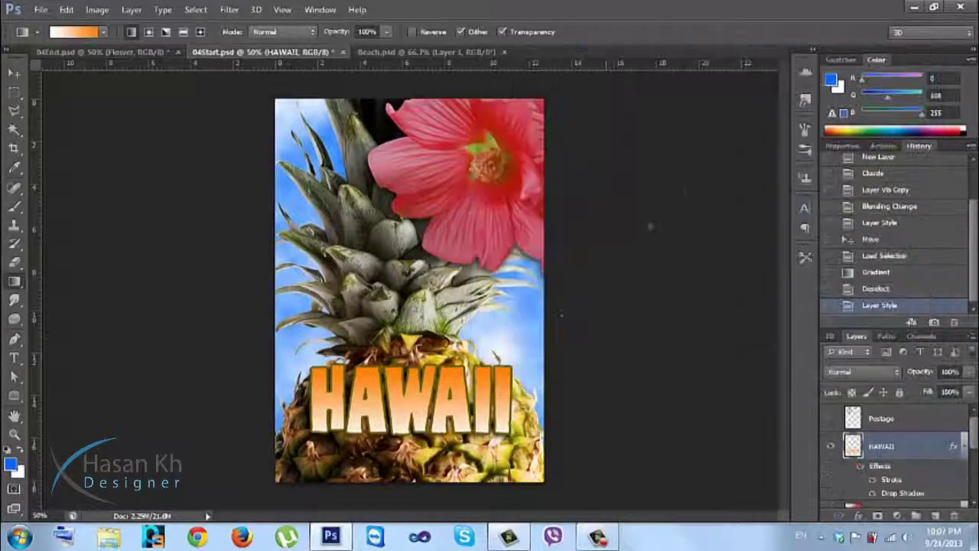
click(966, 449)
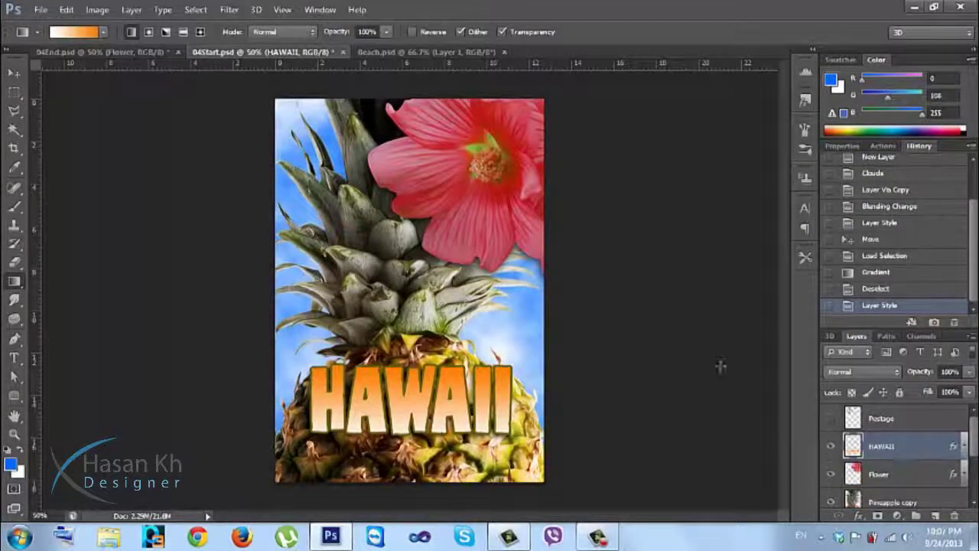
Set the Type tool's text colour to dark olive 6d6100, sampled from the outline of the HAWAII lettering
click(15, 360)
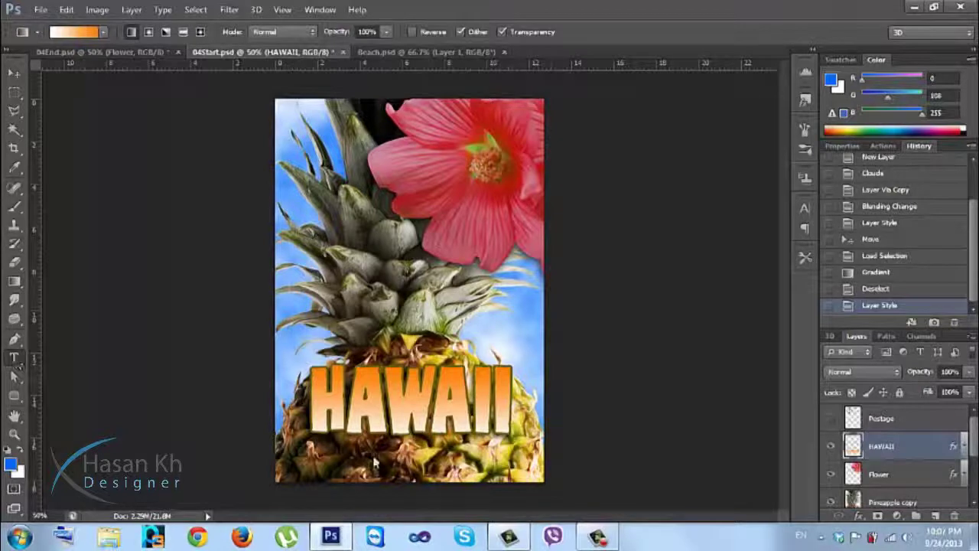
click(409, 453)
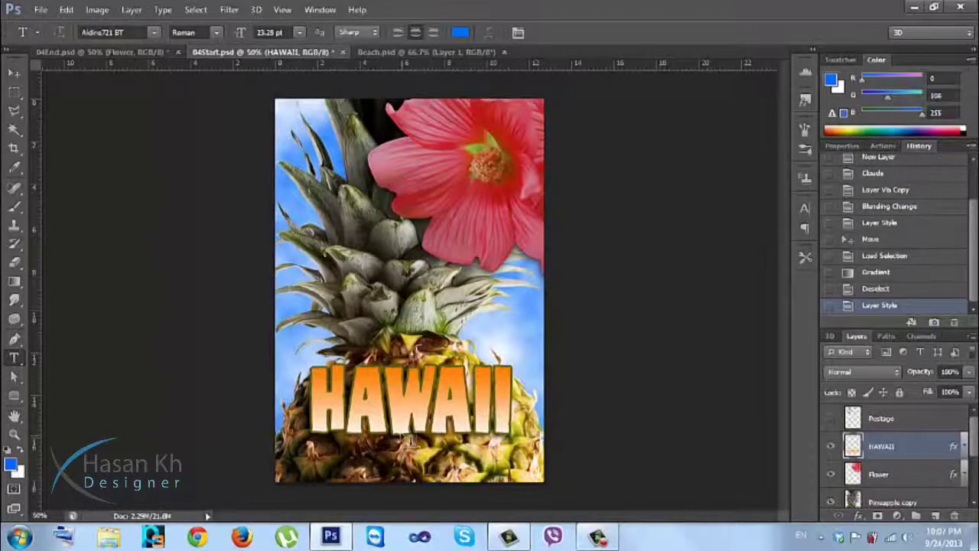
click(460, 34)
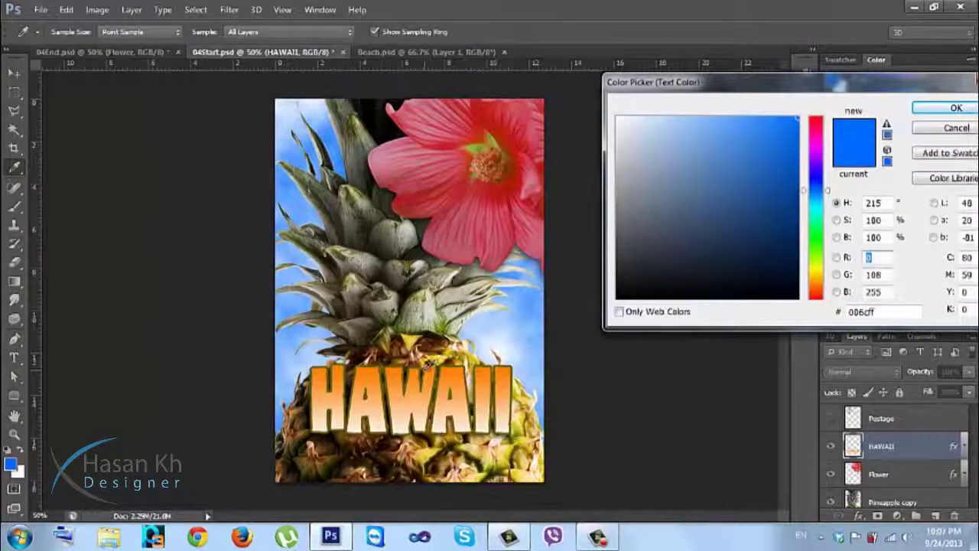
scroll(405, 378, up, 1)
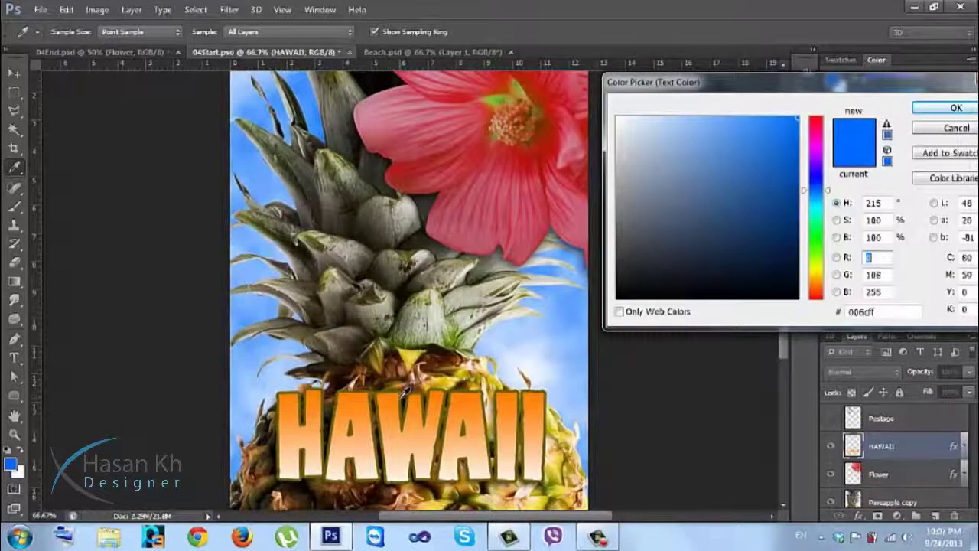
click(406, 391)
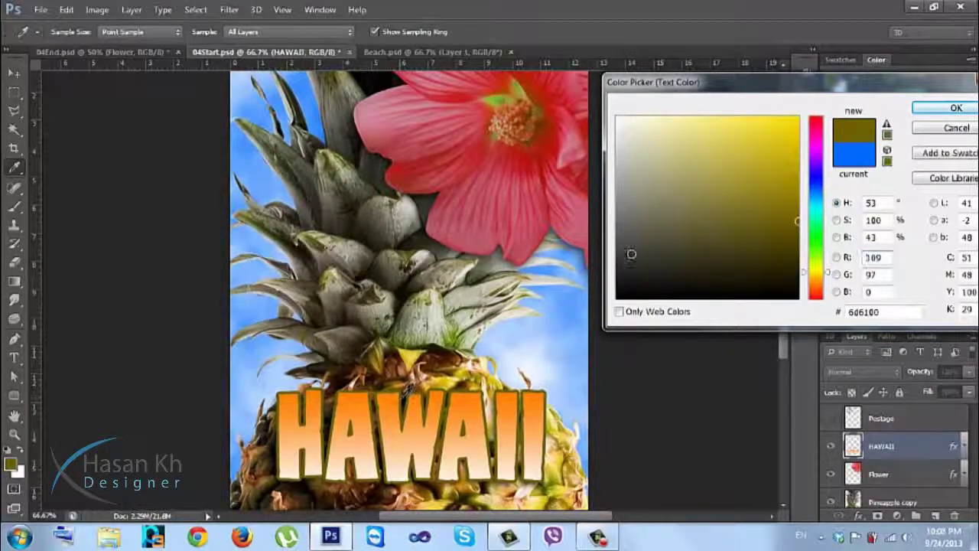
click(919, 112)
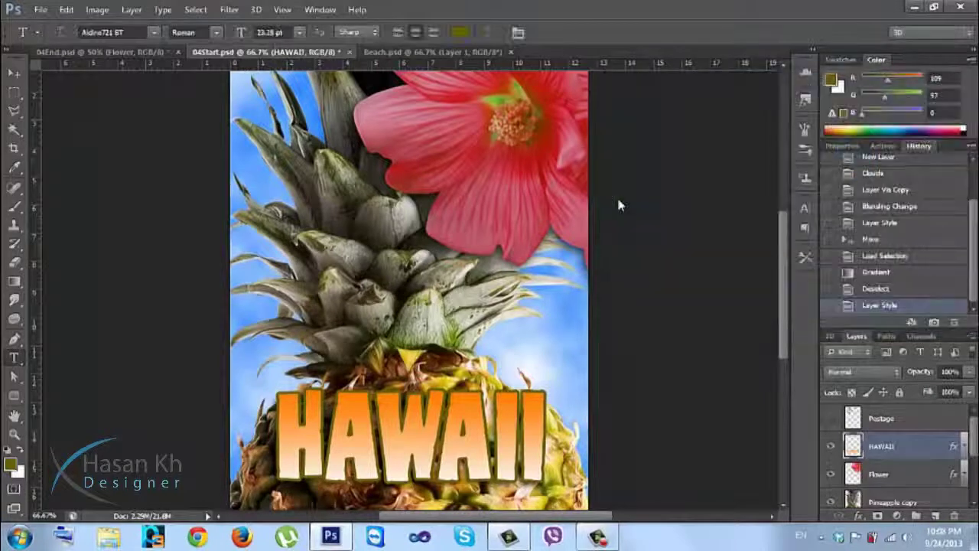
scroll(618, 198, down, 1)
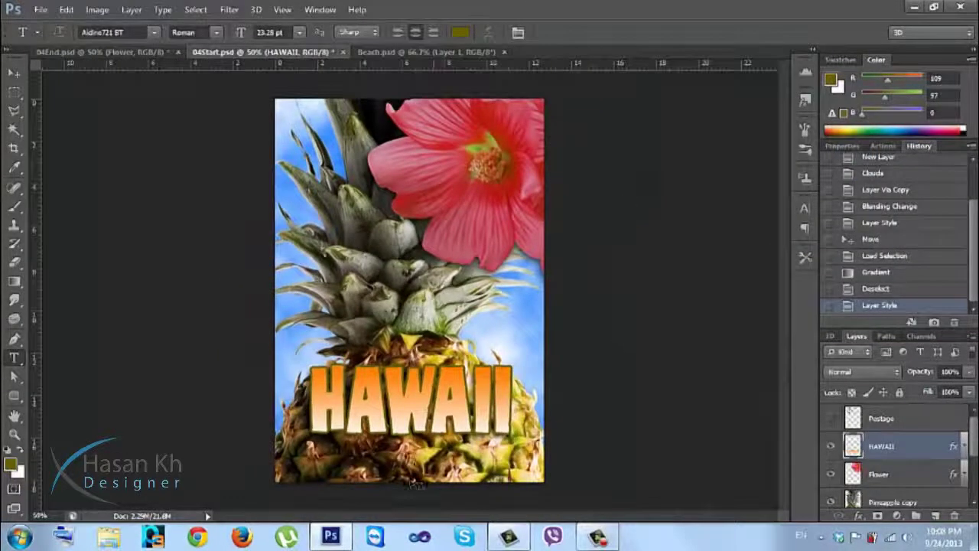
Add the text ISLAND PARADISE on a new type layer centred just below the HAWAII lettering
click(579, 466)
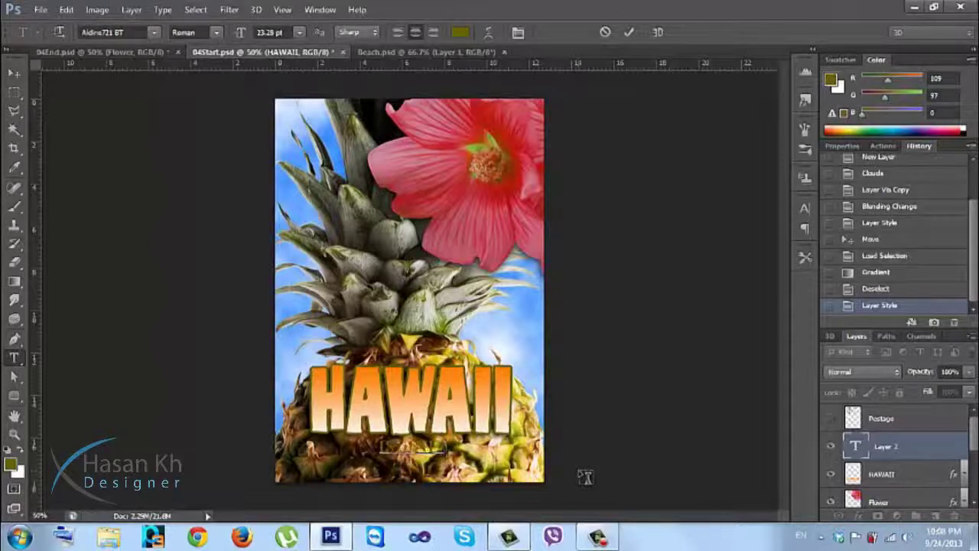
text(DS PARADI)
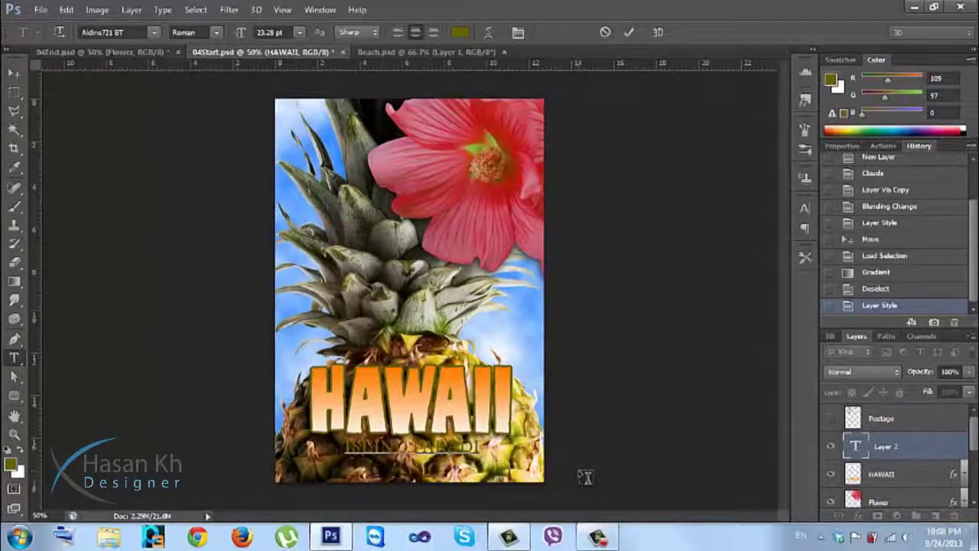
text(SE)
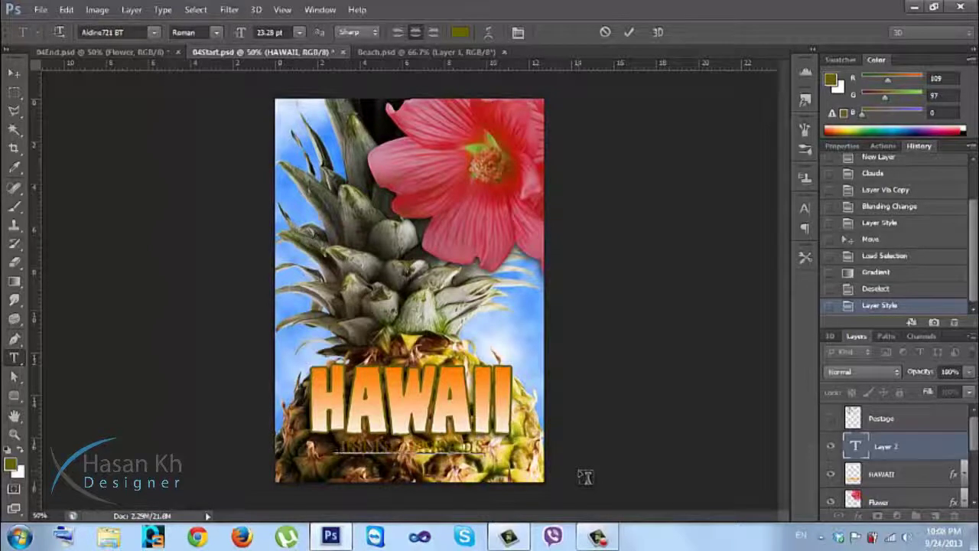
Select the whole ISLAND PARADISE line, increase its tracking to 180 and shift it slightly down below HAWAII
drag(492, 447, 407, 446)
click(492, 448)
drag(491, 448, 335, 447)
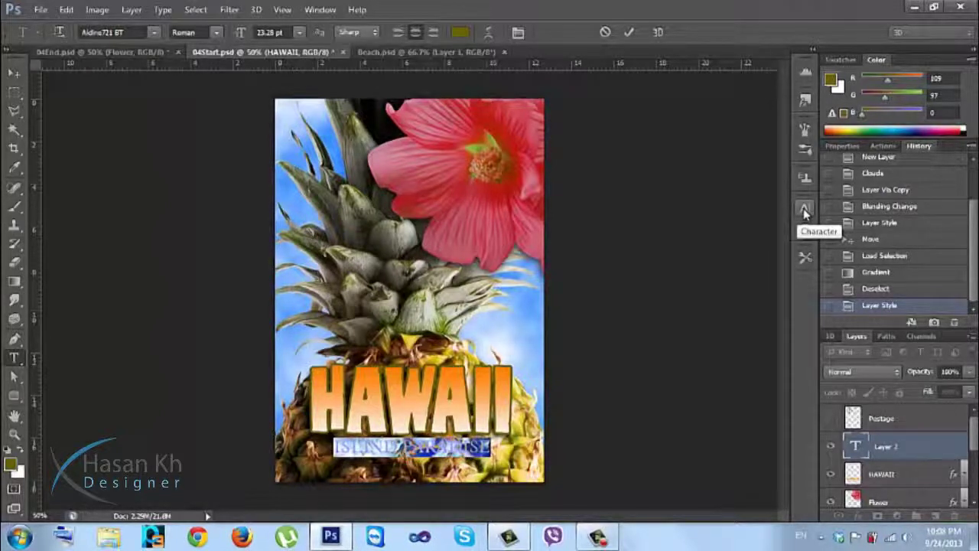
click(804, 210)
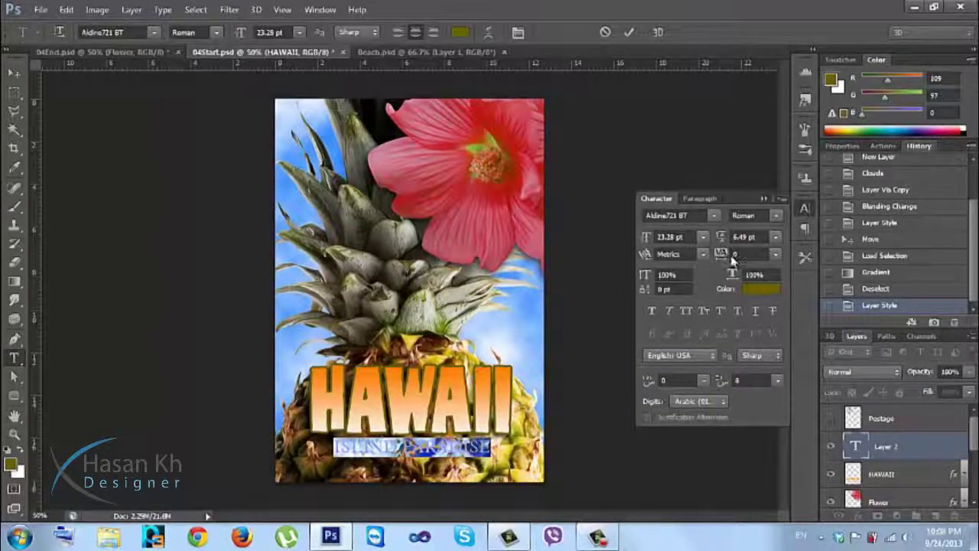
click(741, 254)
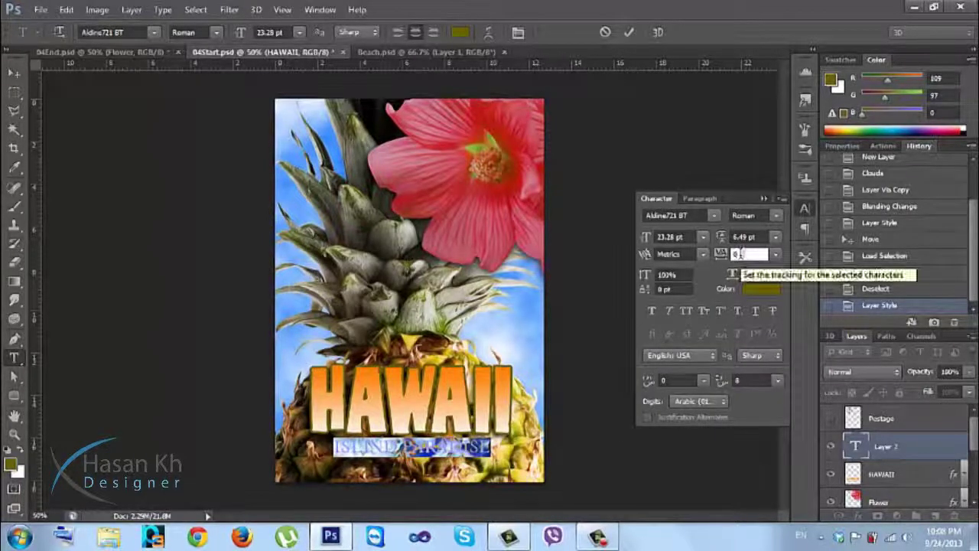
scroll(739, 255, up, 8)
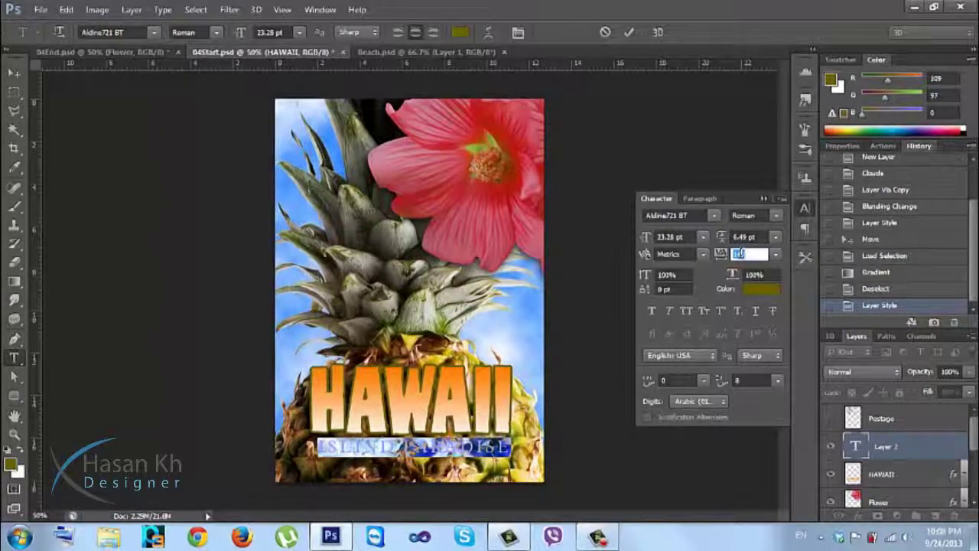
scroll(739, 255, up, 1)
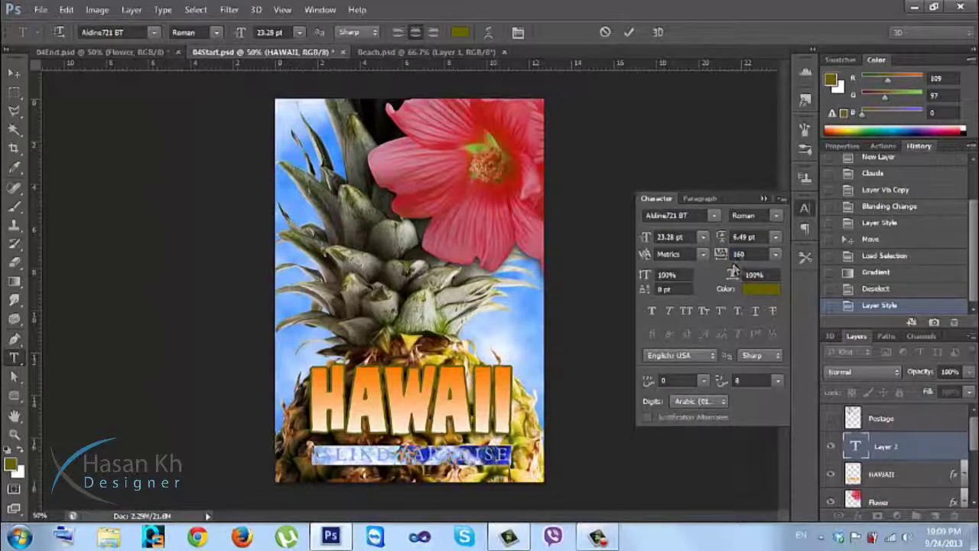
click(746, 255)
scroll(749, 254, up, 1)
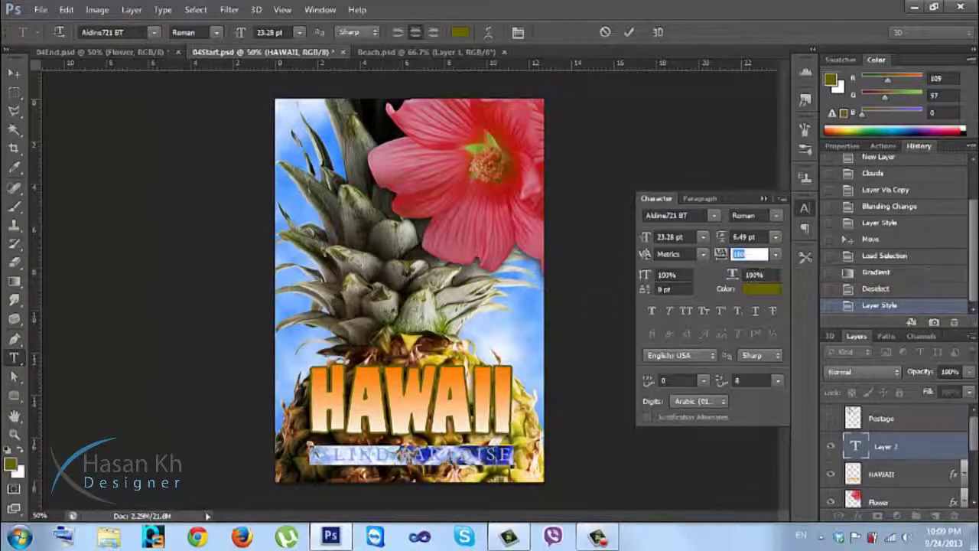
Collapse the Character settings and commit the edited ISLIND PARADISE text line
scroll(499, 388, up, 2)
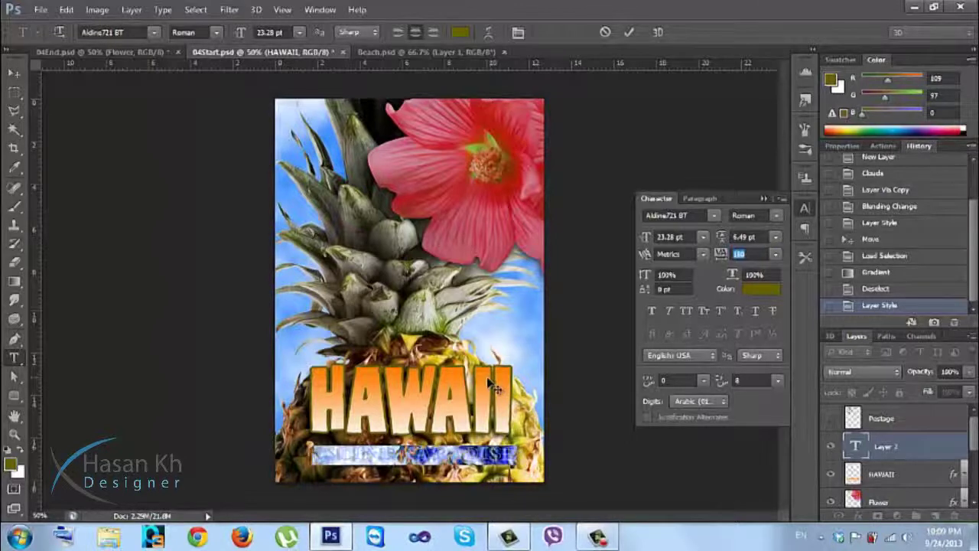
click(806, 209)
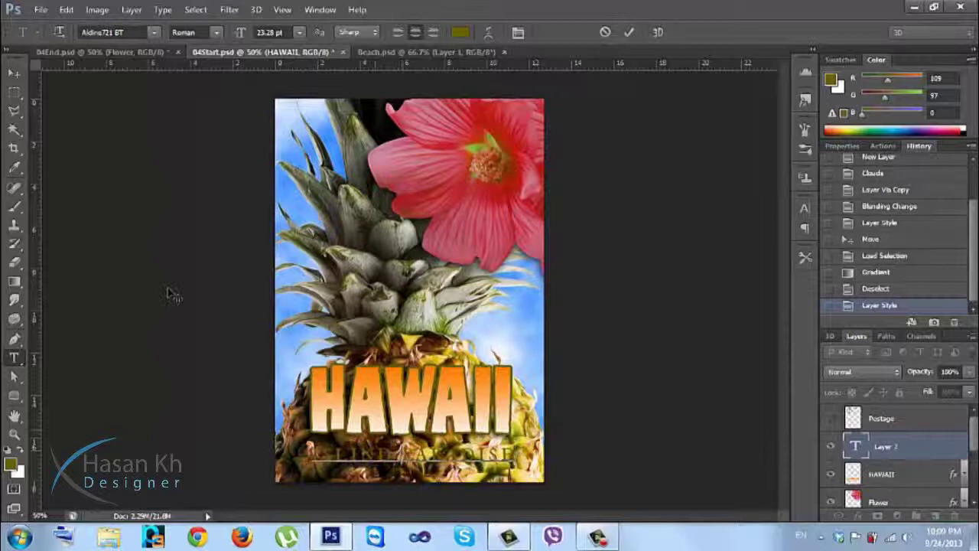
click(14, 73)
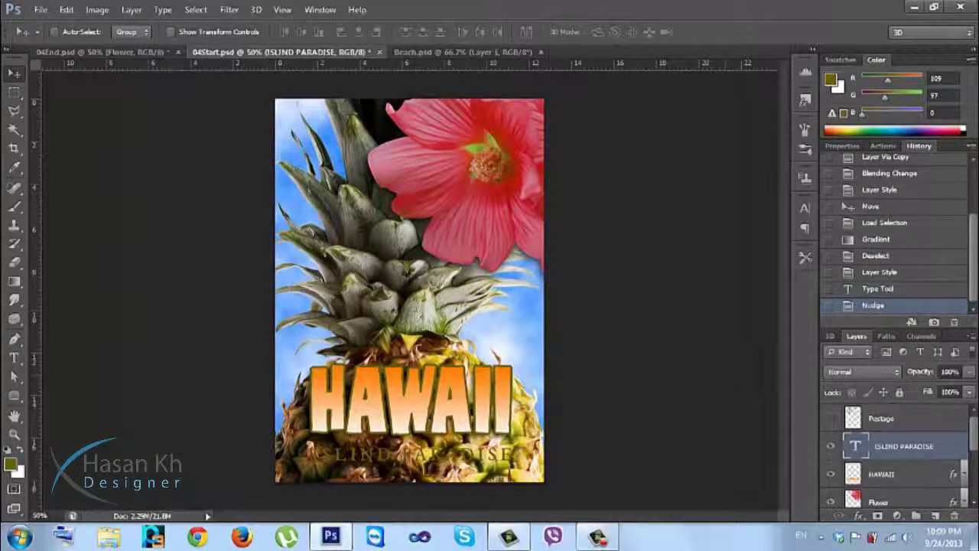
Add a white (ffffff) outside stroke to the ISLIND PARADISE text layer and widen it slightly
double_click(954, 448)
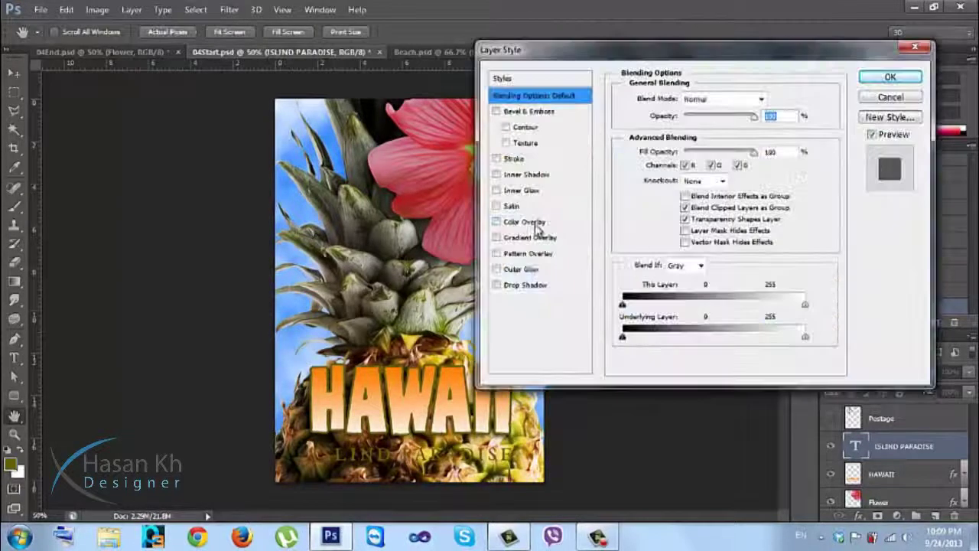
click(515, 159)
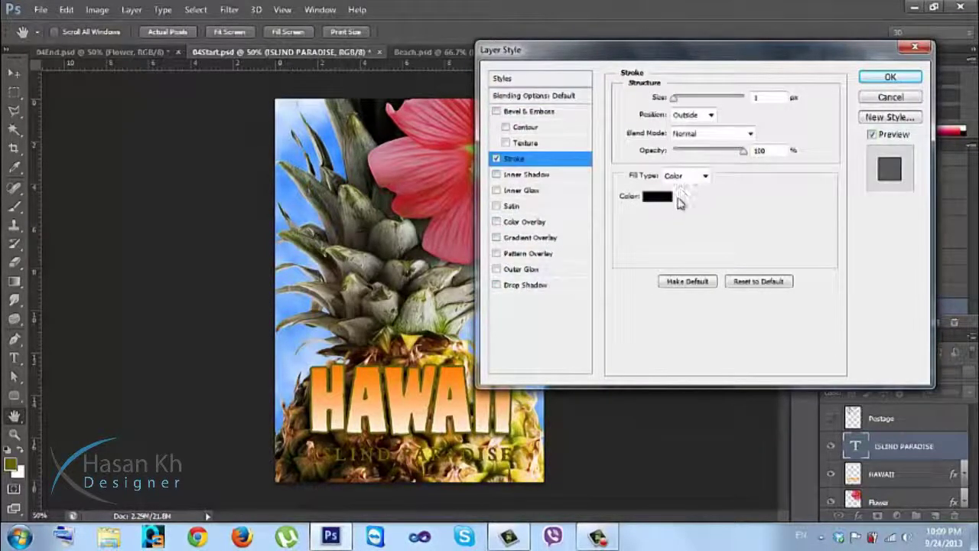
click(660, 195)
drag(654, 191, 618, 118)
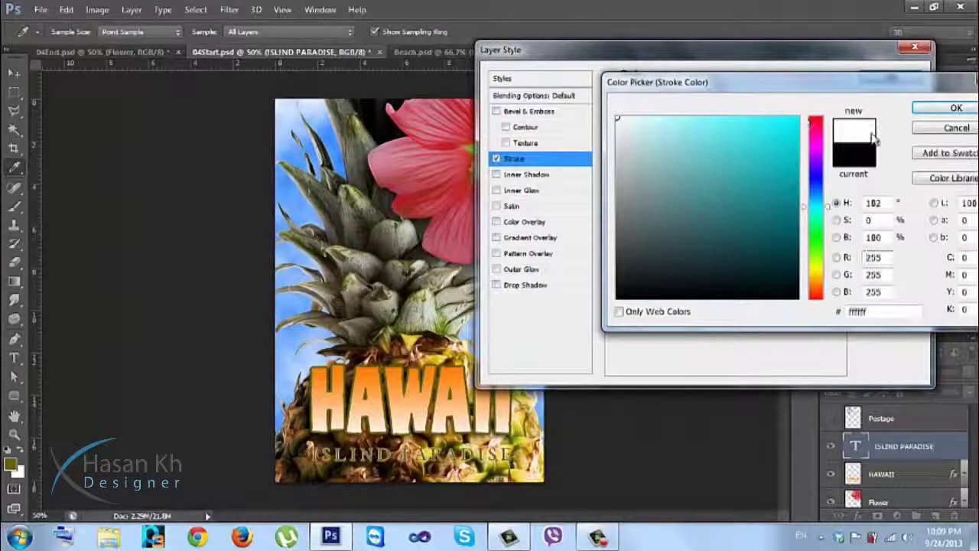
click(943, 108)
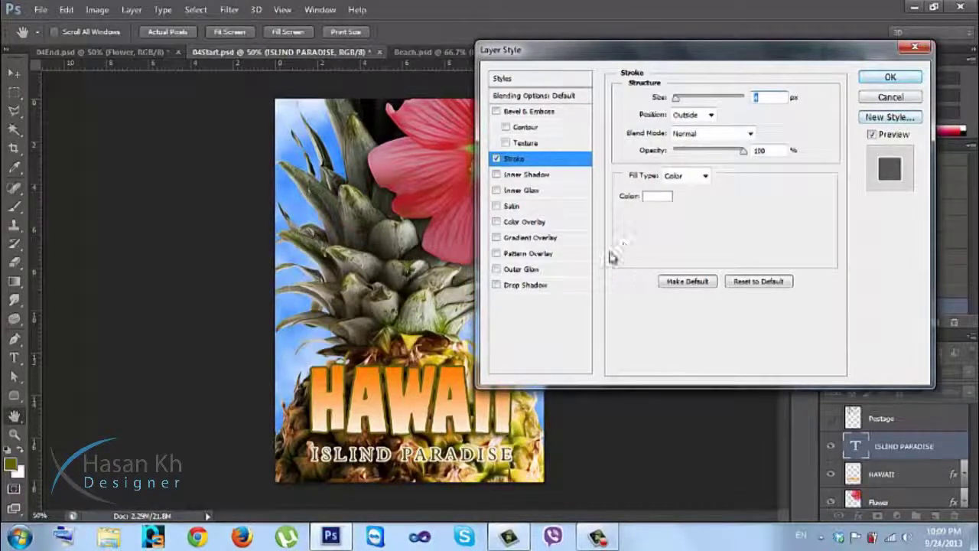
Add a stronger drop shadow to ISLIND PARADISE with distance 10 px, spread 19% and size 24 px, apply the style and collapse its effects list
click(551, 285)
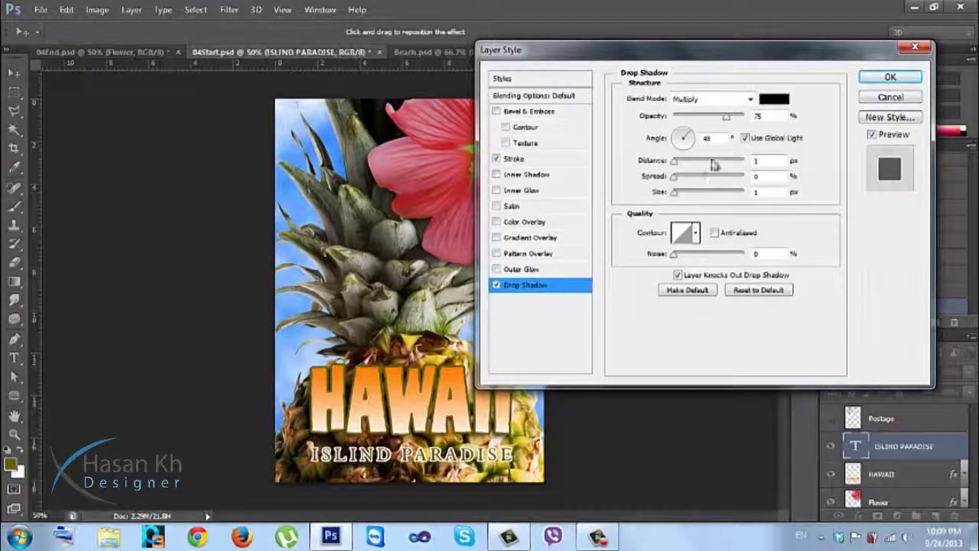
drag(680, 167, 687, 192)
click(684, 179)
click(685, 165)
drag(729, 120, 737, 121)
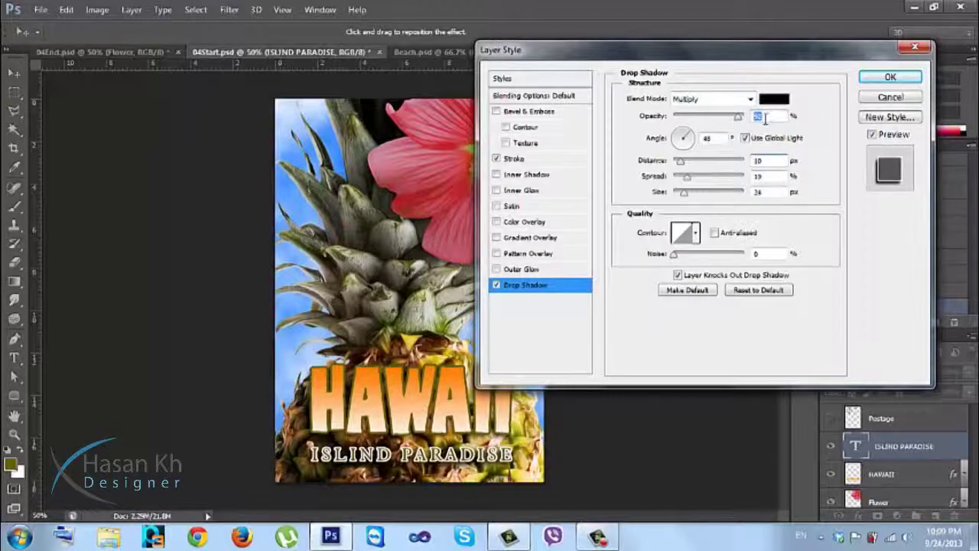
click(895, 80)
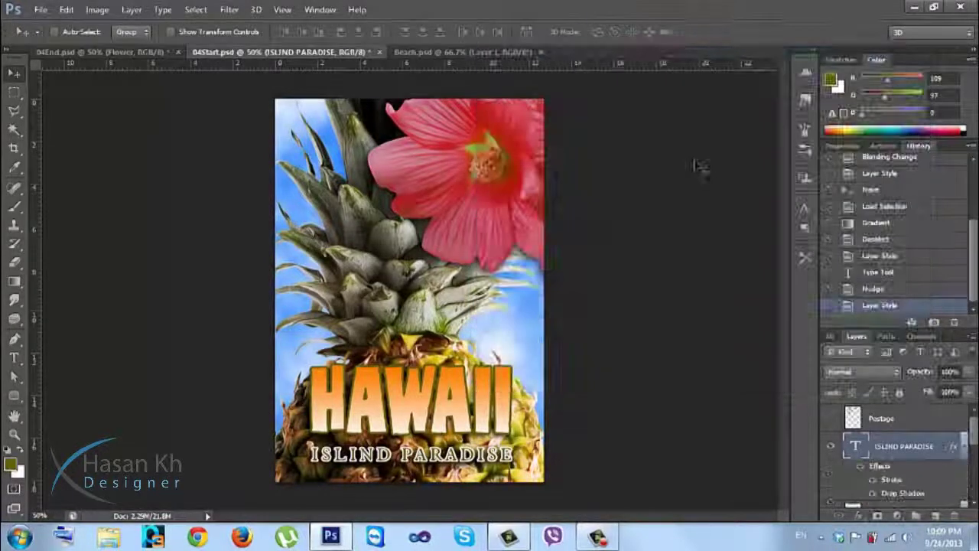
click(963, 445)
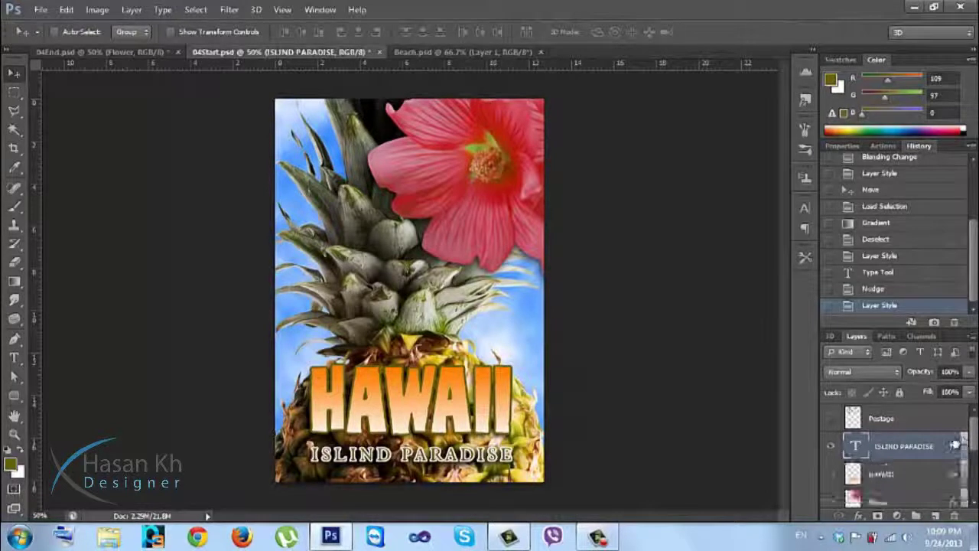
Show the Postage layer and move its postmark to the lower edge of the flower, just above the HAWAII lettering
click(830, 419)
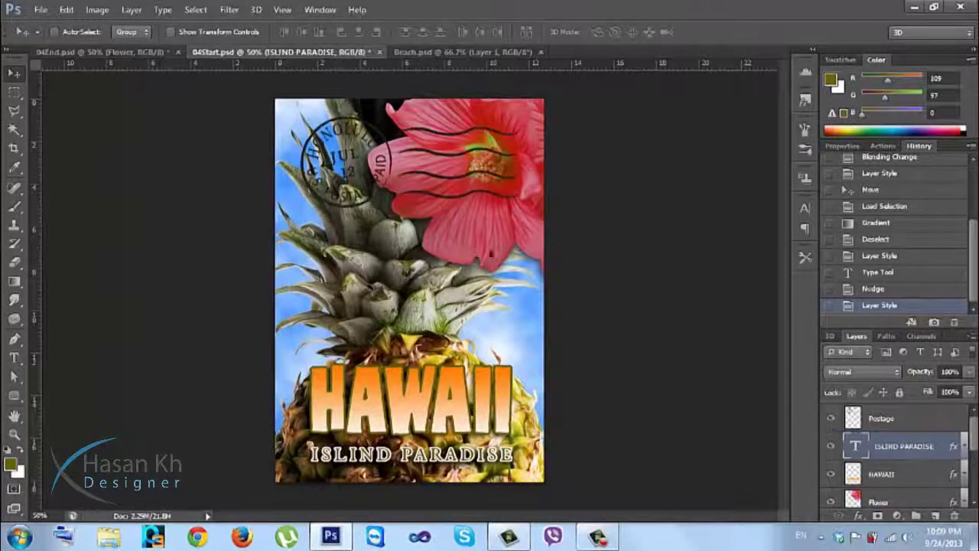
click(949, 417)
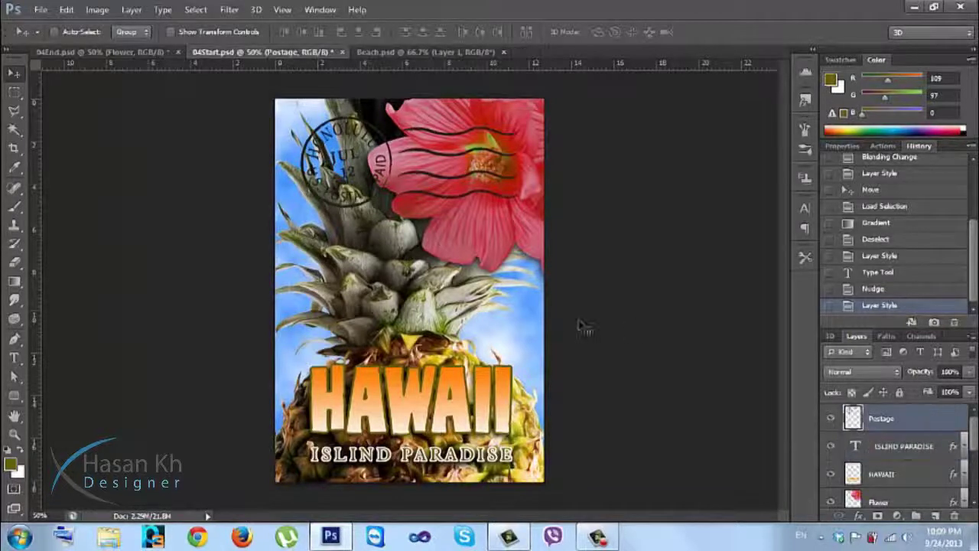
drag(357, 146, 438, 260)
drag(440, 225, 350, 185)
drag(337, 223, 452, 256)
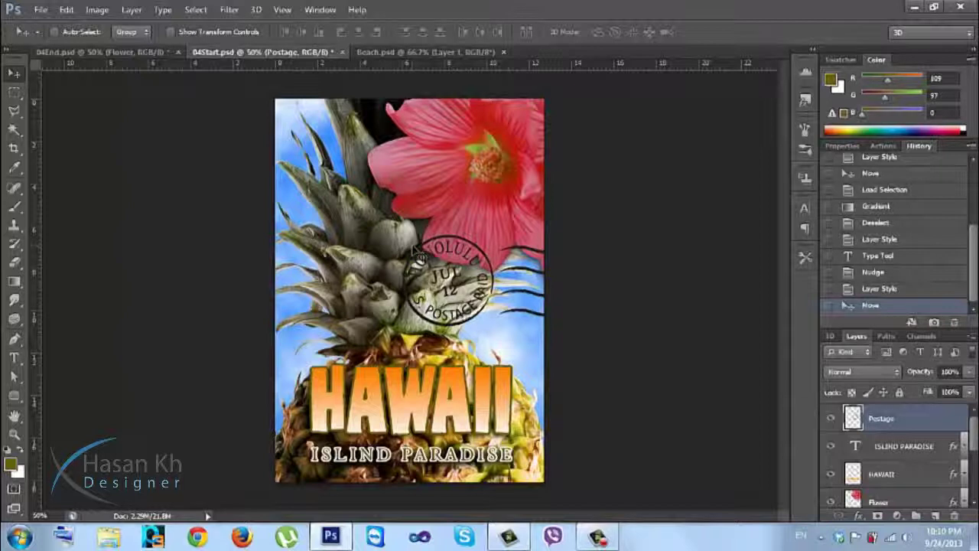
drag(429, 262, 435, 260)
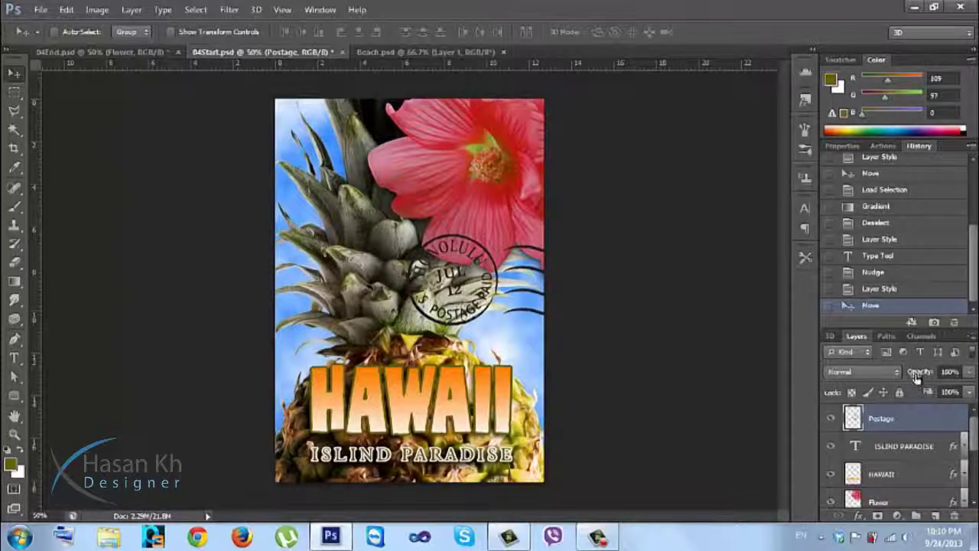
Reduce the Postage layer's opacity to 55% and shift the postmark slightly down and to the right
drag(921, 379, 884, 384)
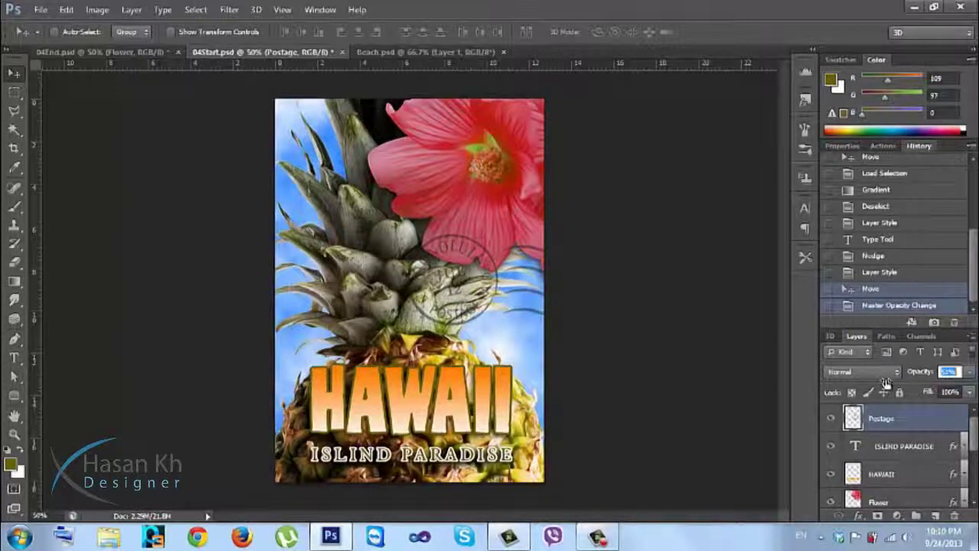
drag(887, 380, 887, 378)
mouse_move(482, 280)
mouse_down()
mouse_move(492, 300)
mouse_move(511, 292)
mouse_move(494, 292)
mouse_up()
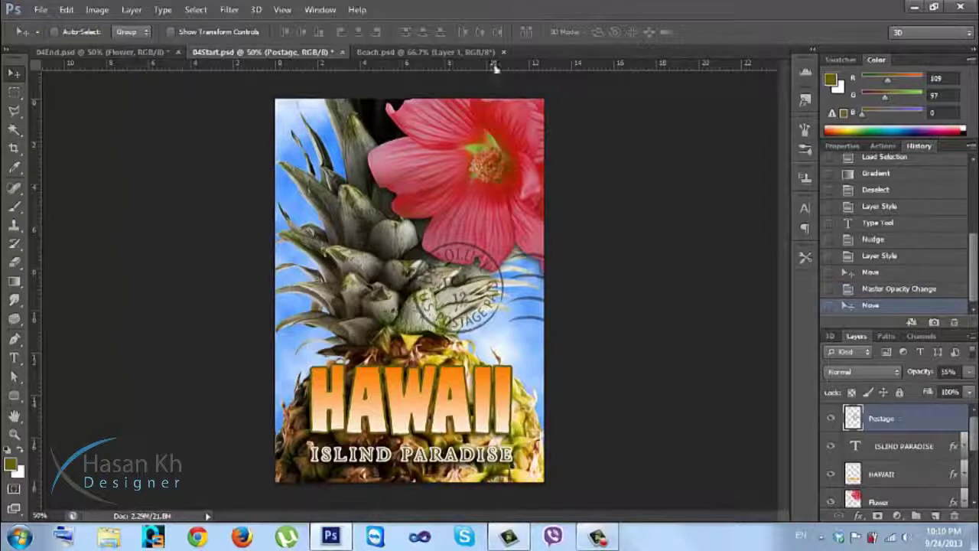
Copy the beach photo from Beach.psd into 04Start.psd as a new layer centred on the postcard
click(457, 52)
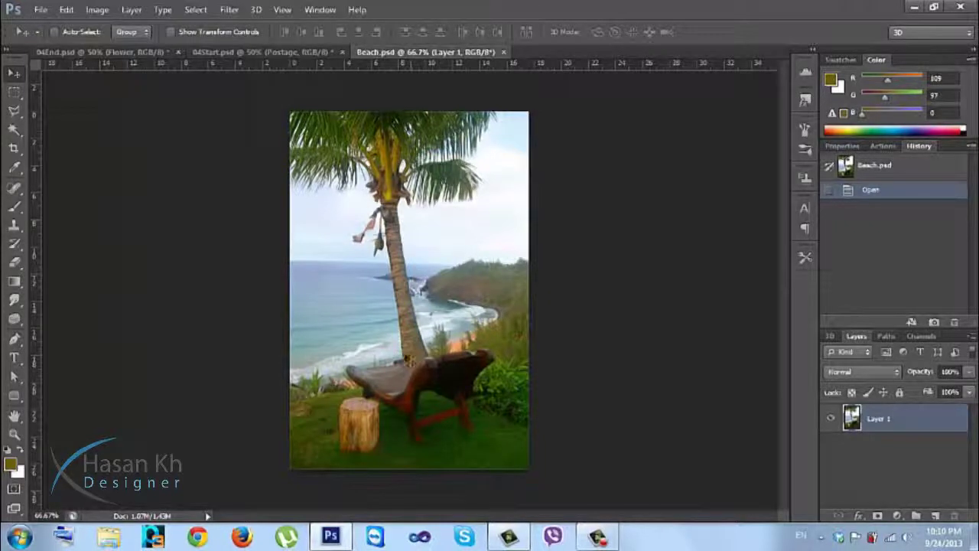
drag(456, 284, 398, 241)
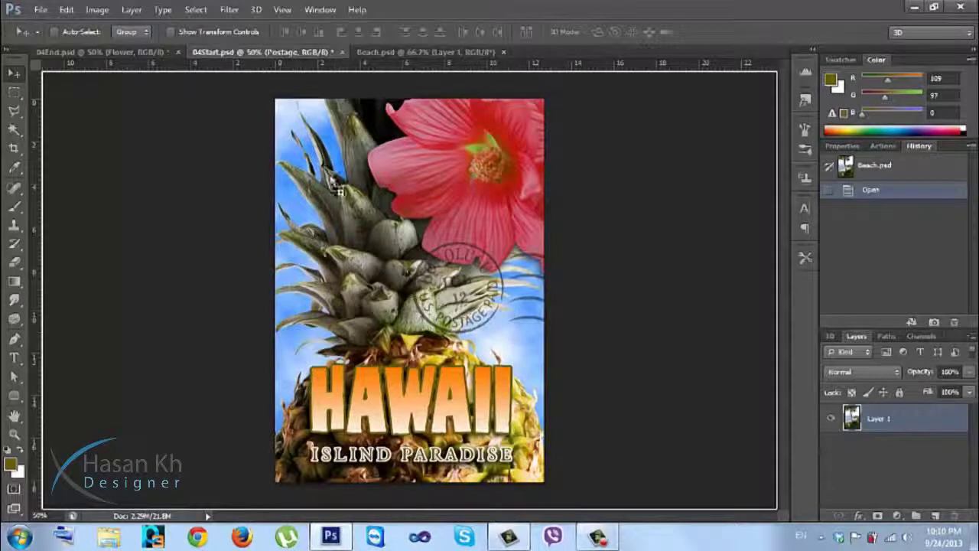
drag(398, 264, 402, 268)
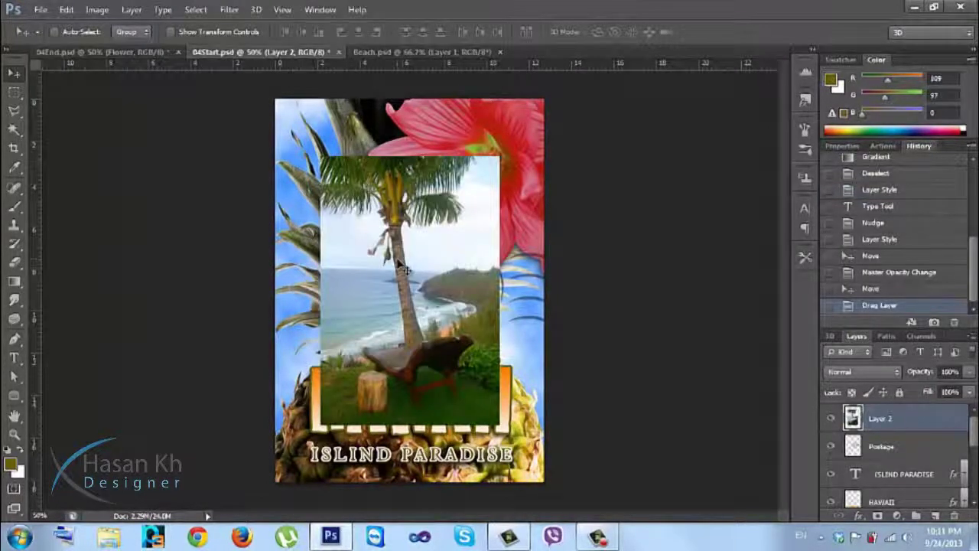
Scale down the beach photo, tilt it clockwise and place it above the HAWAII lettering, beside the postmark
key(ctrl+t)
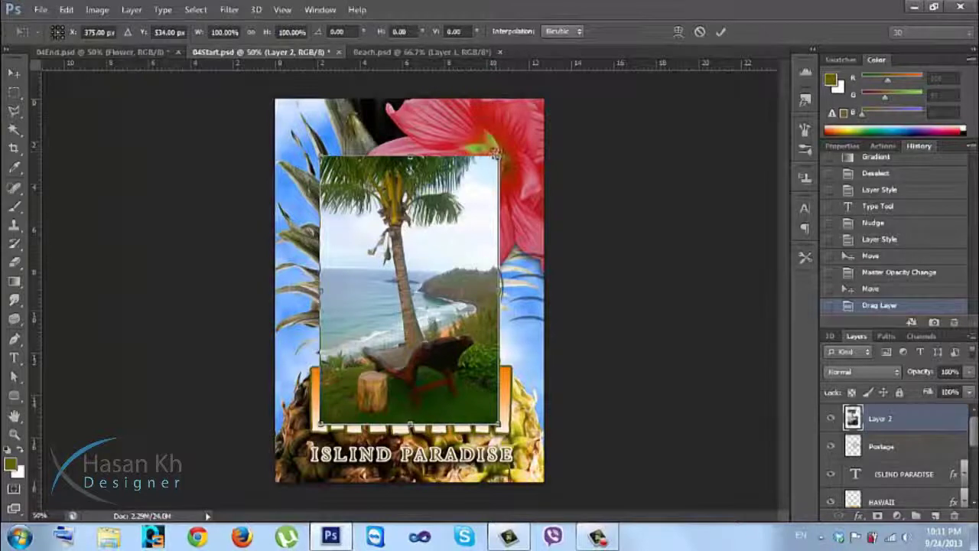
drag(486, 177, 555, 212)
drag(434, 279, 396, 262)
key(Return)
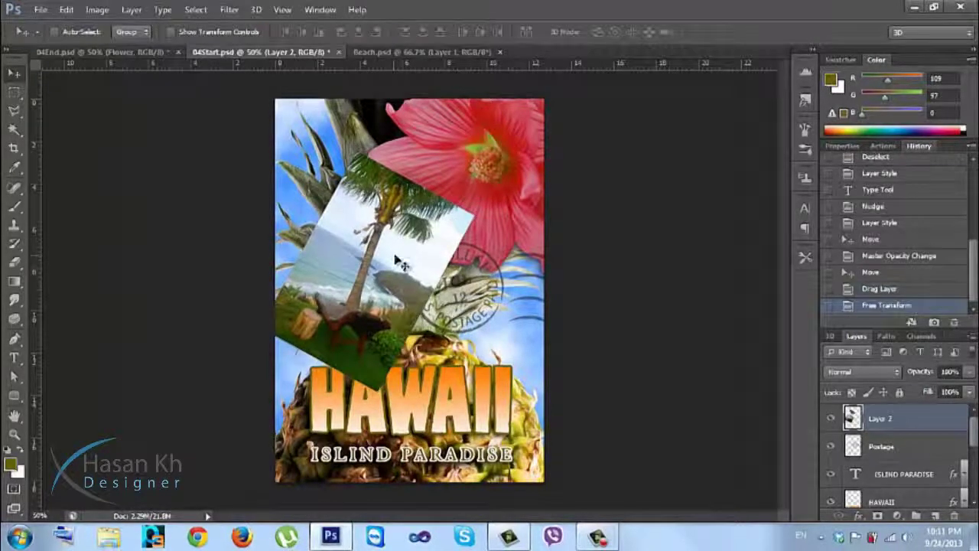
key(ctrl+t)
drag(475, 151, 454, 173)
drag(401, 243, 417, 243)
key(Return)
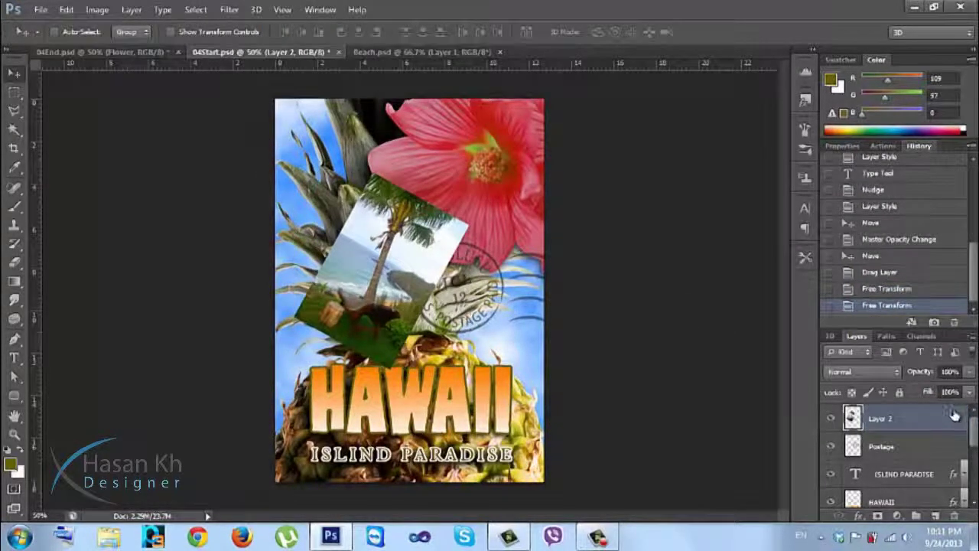
Add a white (ffffff) outside stroke to the beach photo's layer
double_click(955, 416)
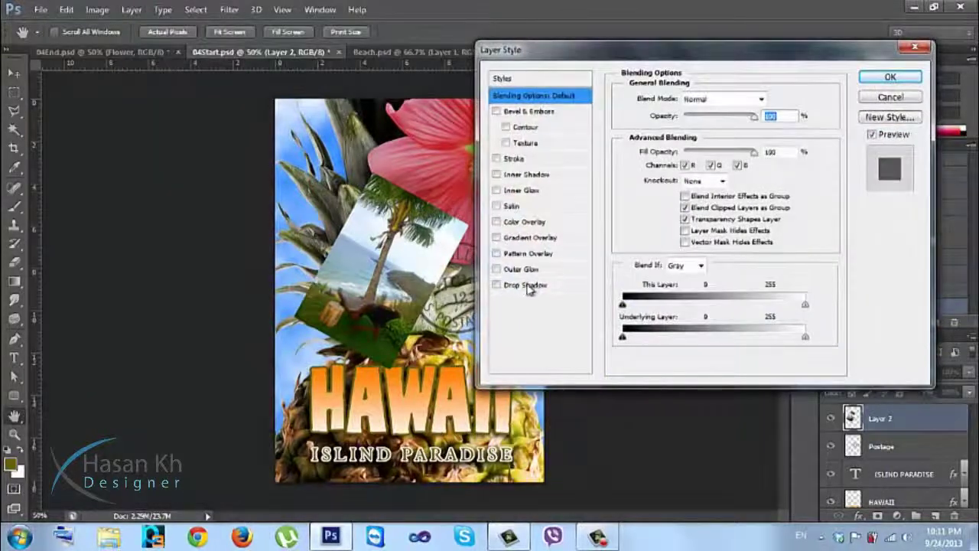
click(514, 159)
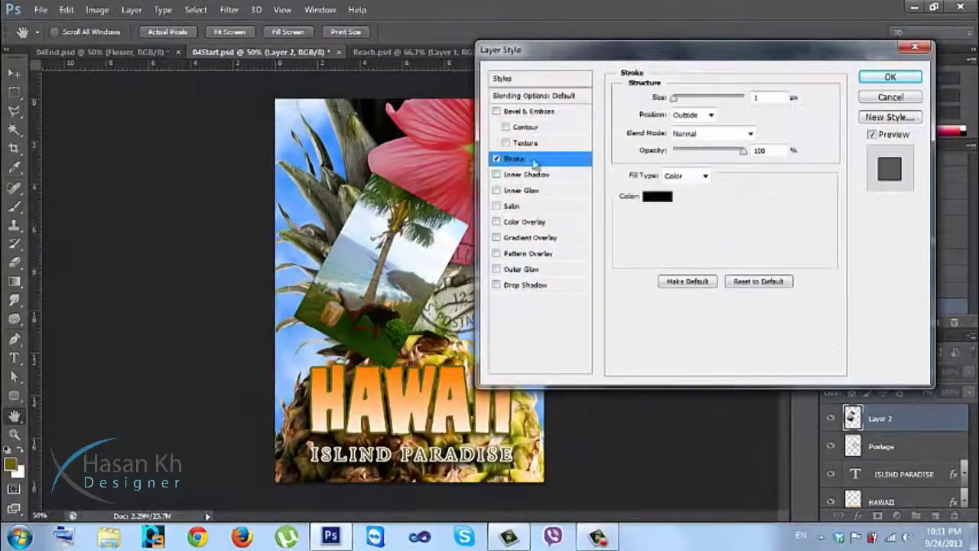
click(657, 196)
drag(638, 149, 611, 86)
click(956, 107)
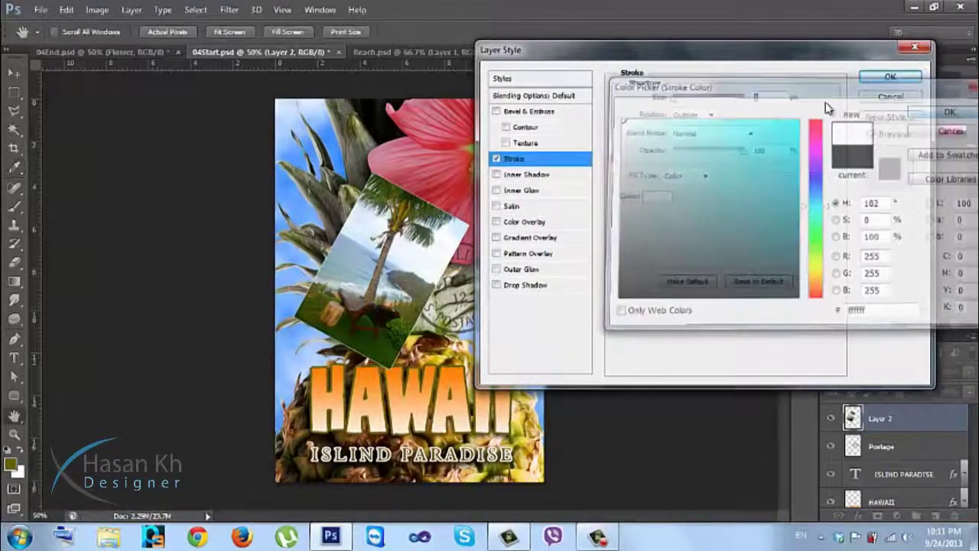
Set the beach photo's stroke size to 5 px, apply the layer style and collapse its effects list
key(Up)
key(Up)
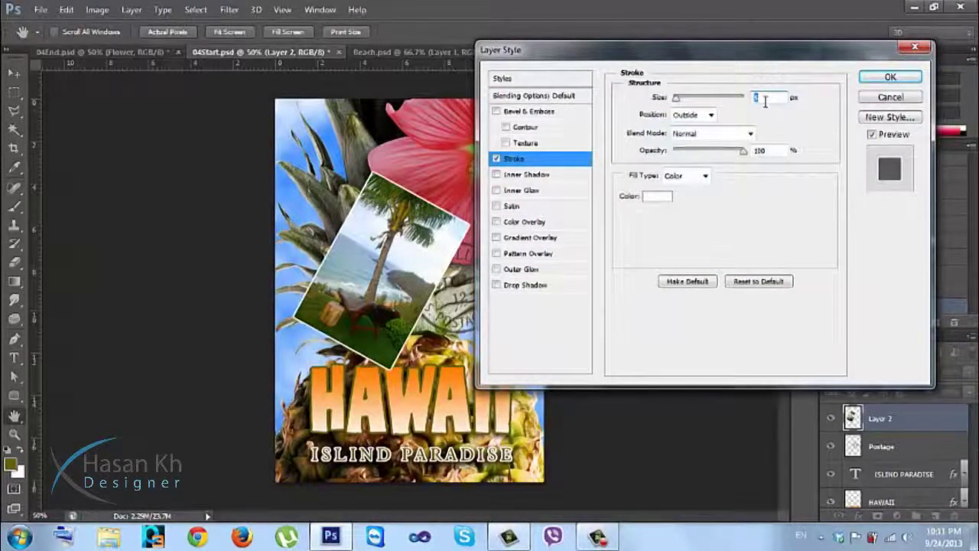
key(Up)
key(Up)
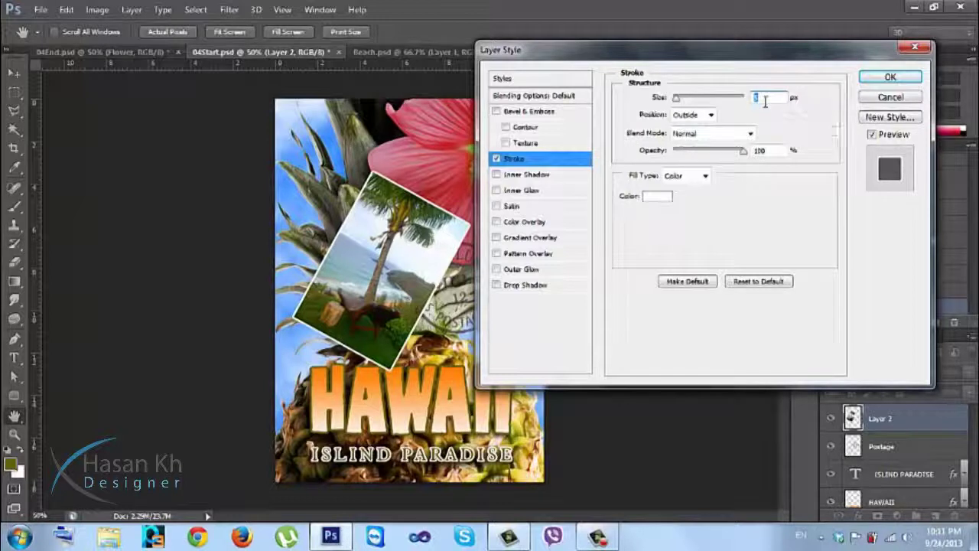
key(Return)
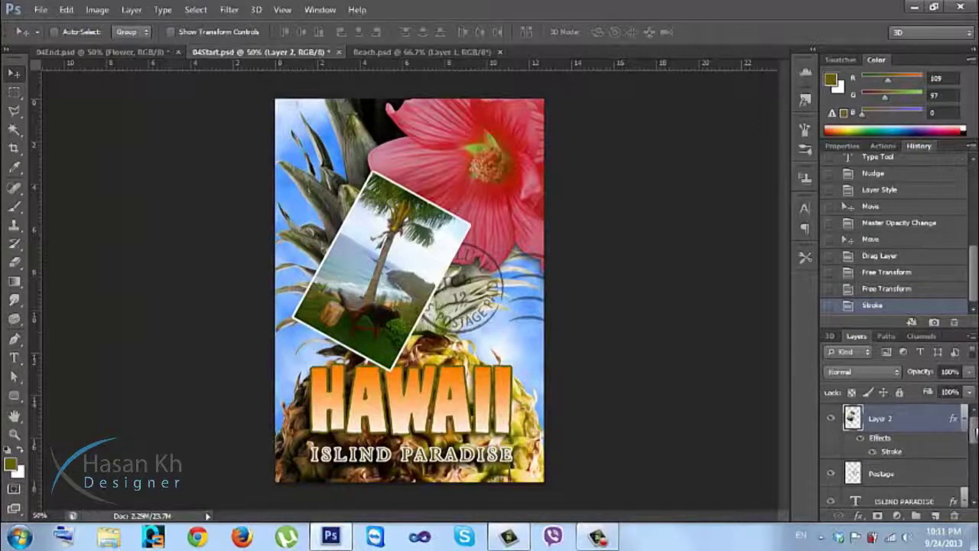
click(965, 420)
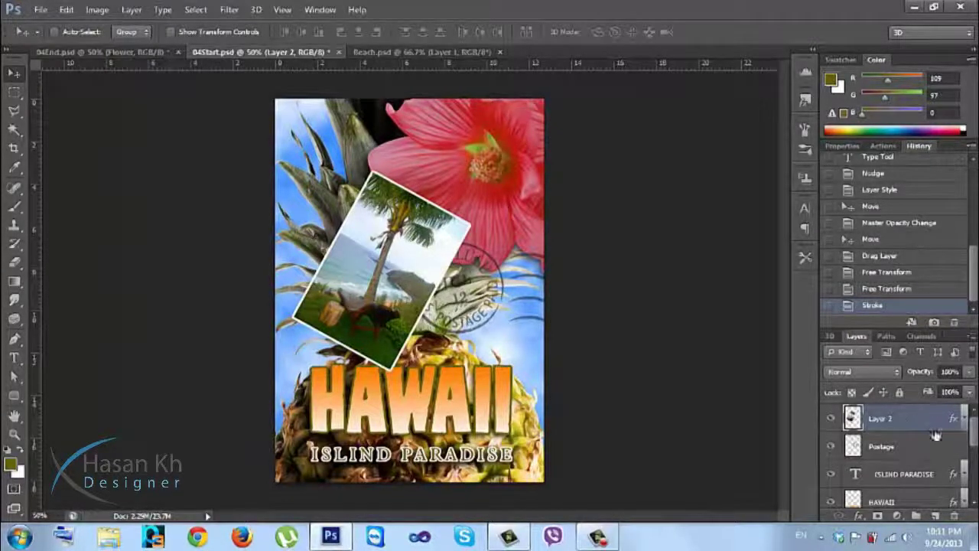
Place the beach photo's layer directly beneath the Flower layer and shift the photo slightly left
drag(915, 419, 905, 482)
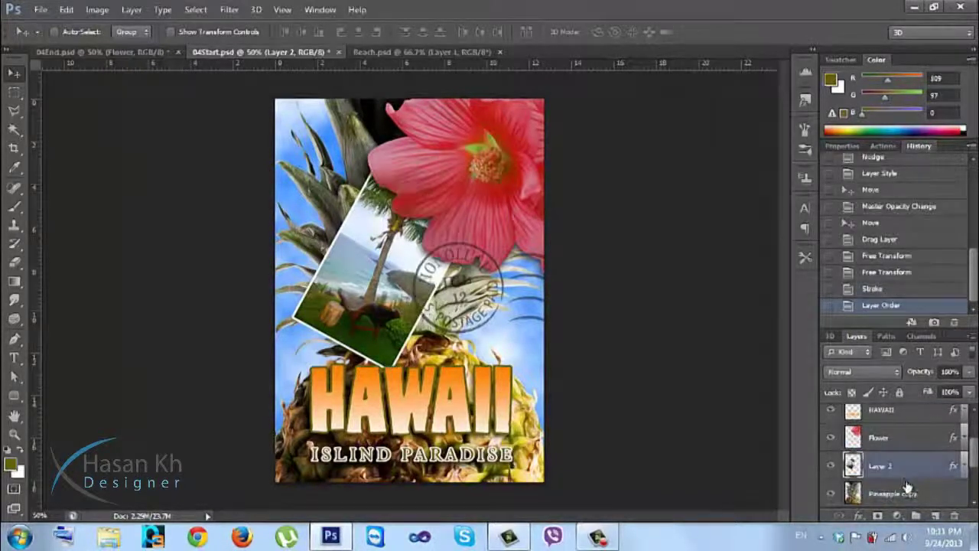
drag(386, 314, 367, 316)
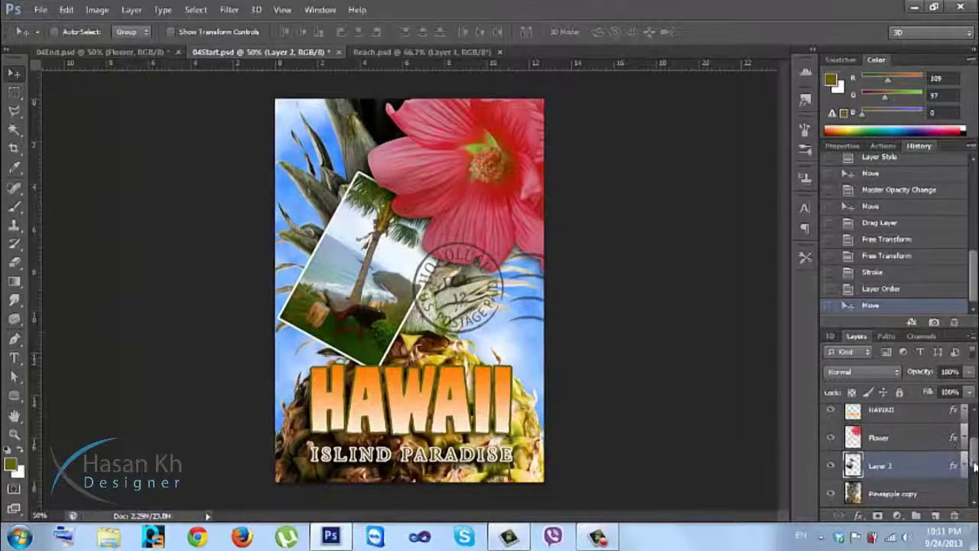
Close Beach.psd and add a new blank layer above the Postage layer in 04Start.psd
drag(963, 459, 962, 419)
click(924, 417)
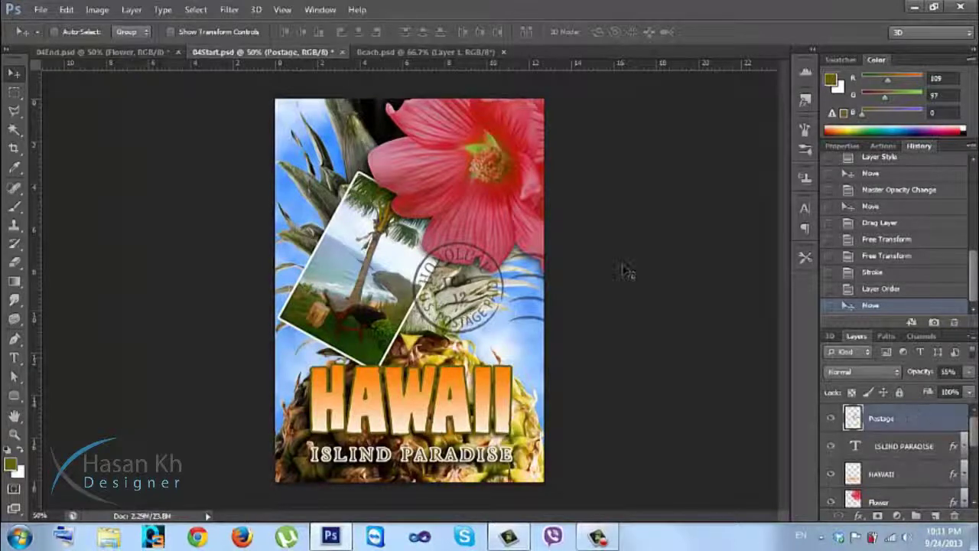
click(495, 54)
click(504, 52)
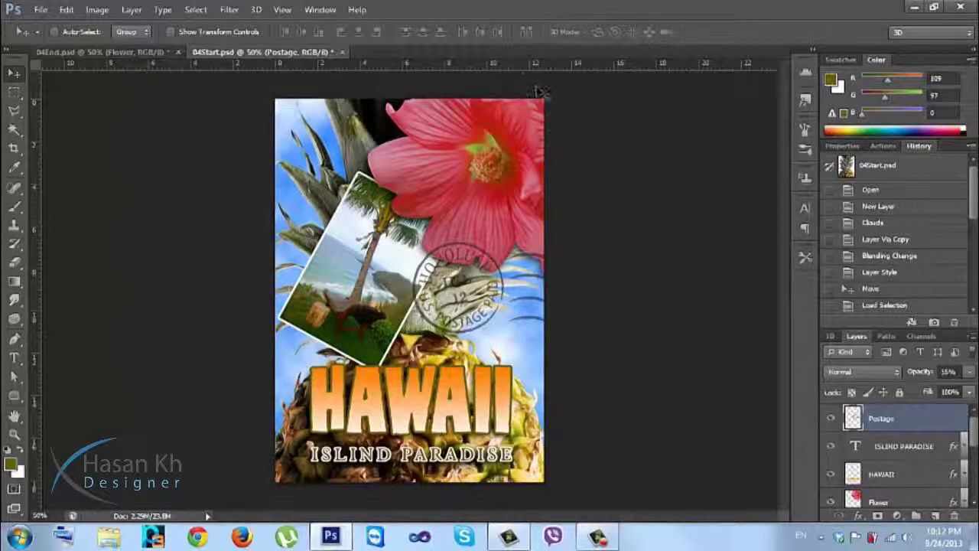
click(941, 517)
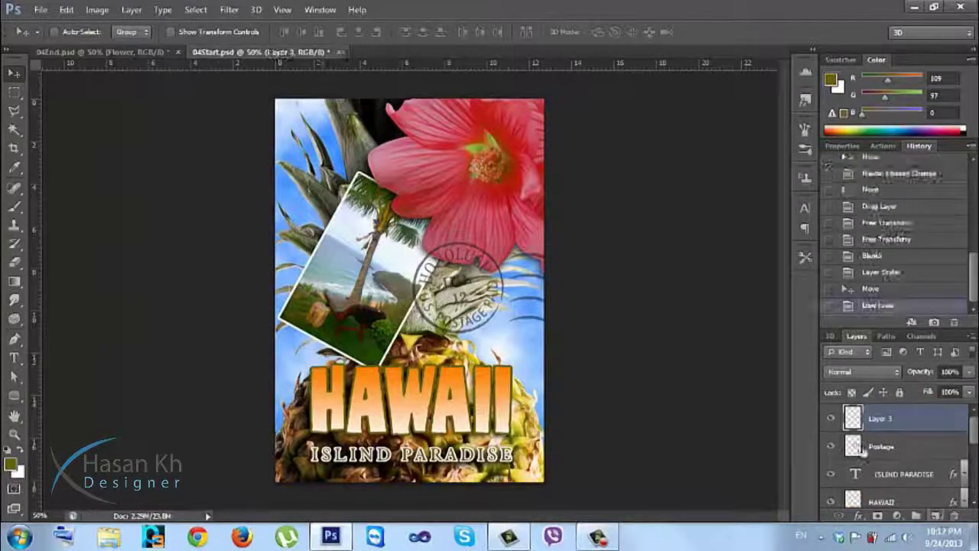
Rename the new blank layer above Postage as border
double_click(880, 418)
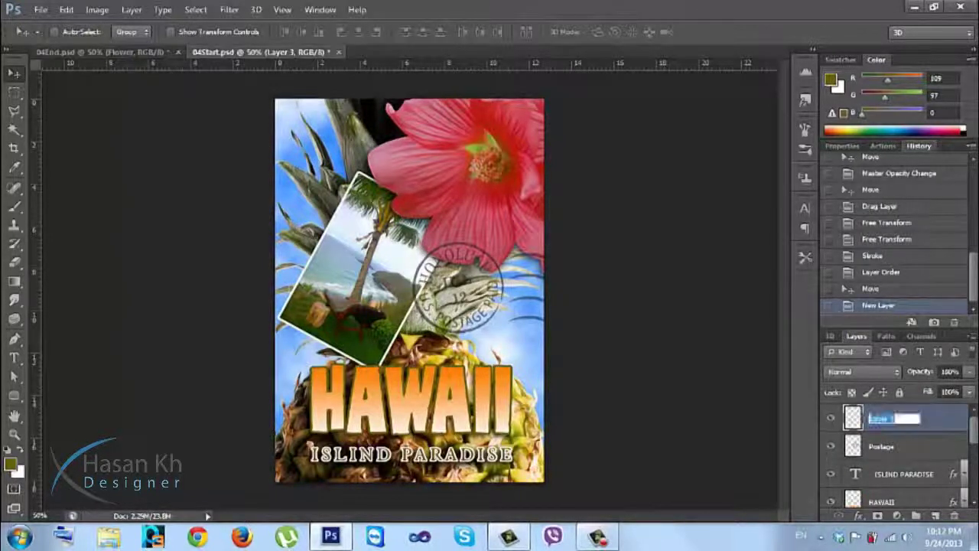
text(border)
key(Return)
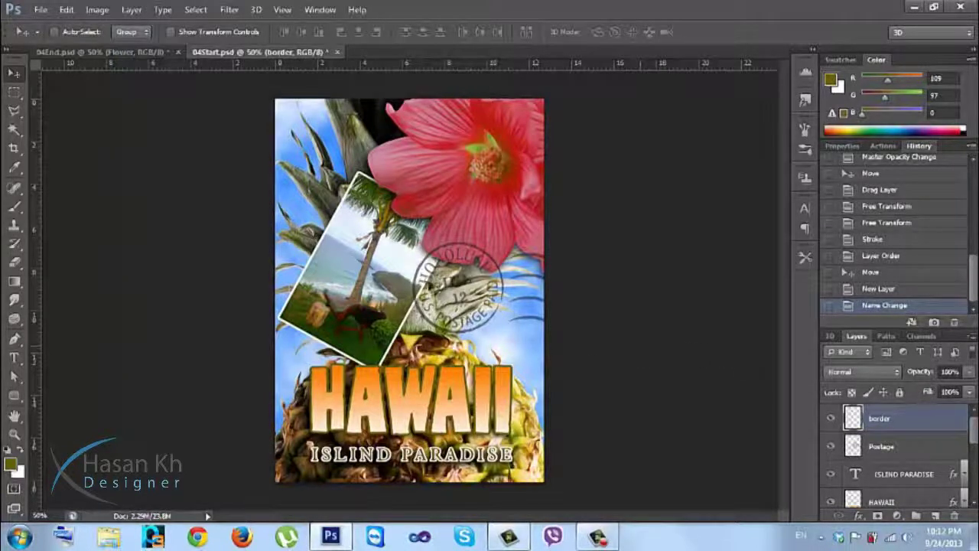
Select the whole canvas with the Rectangular Marquee tool and convert it into a 7-pixel-wide border selection
click(13, 92)
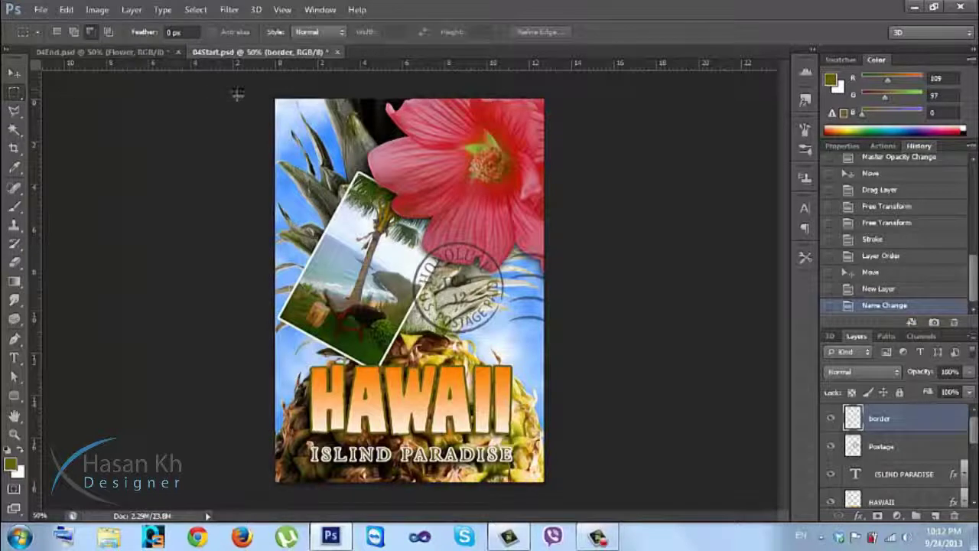
drag(239, 89, 612, 432)
drag(605, 484, 617, 525)
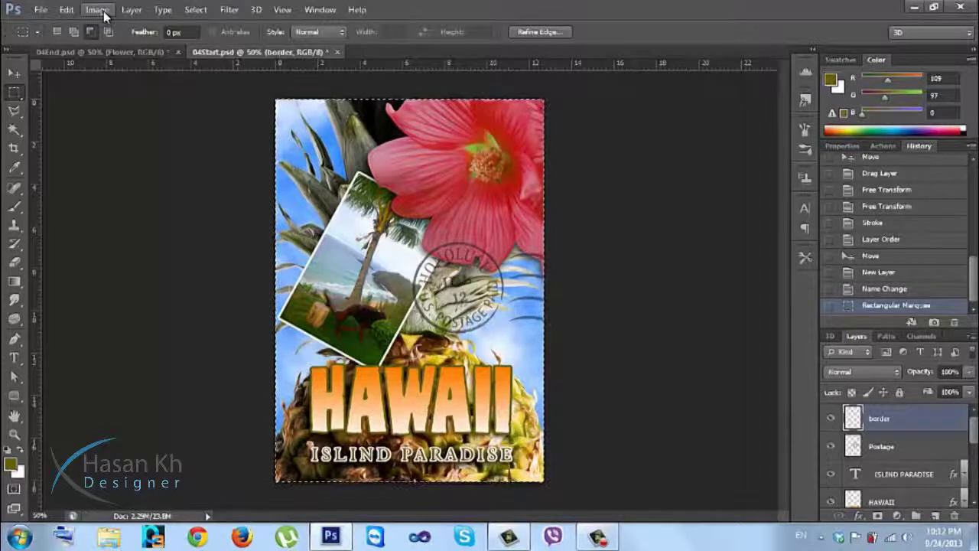
click(193, 11)
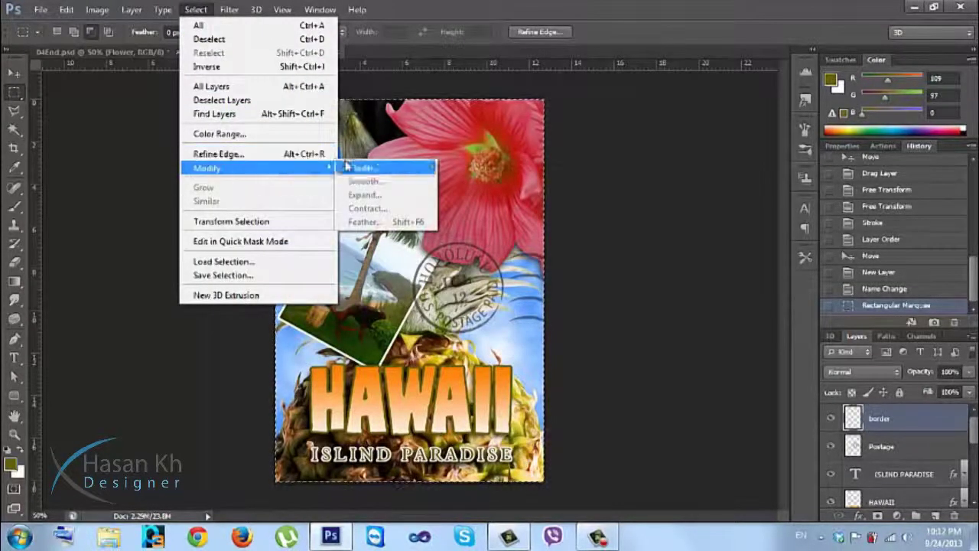
click(353, 170)
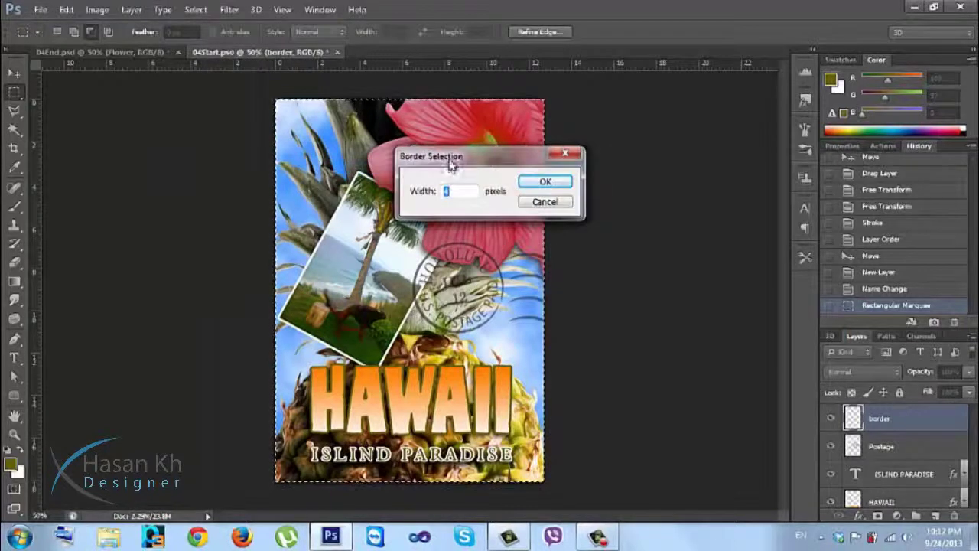
drag(448, 157, 626, 147)
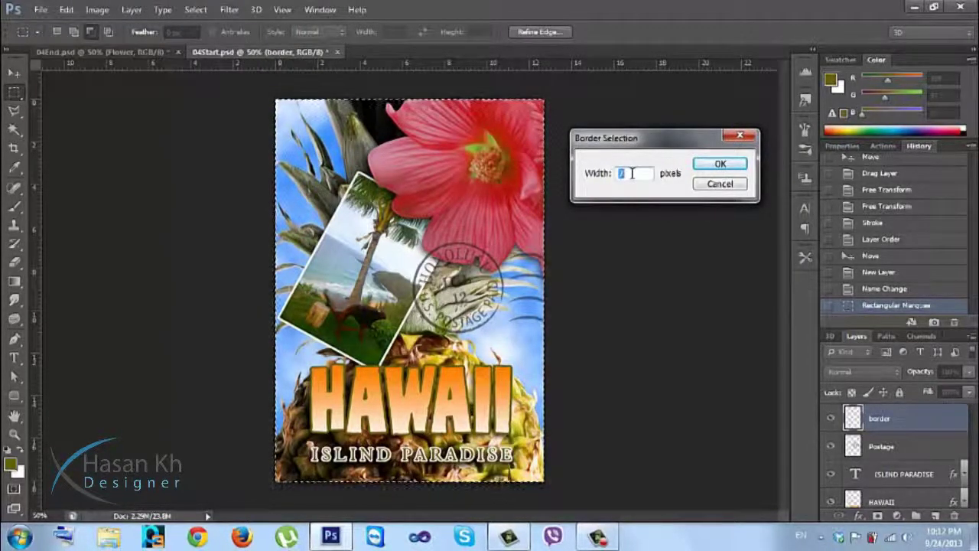
key(Return)
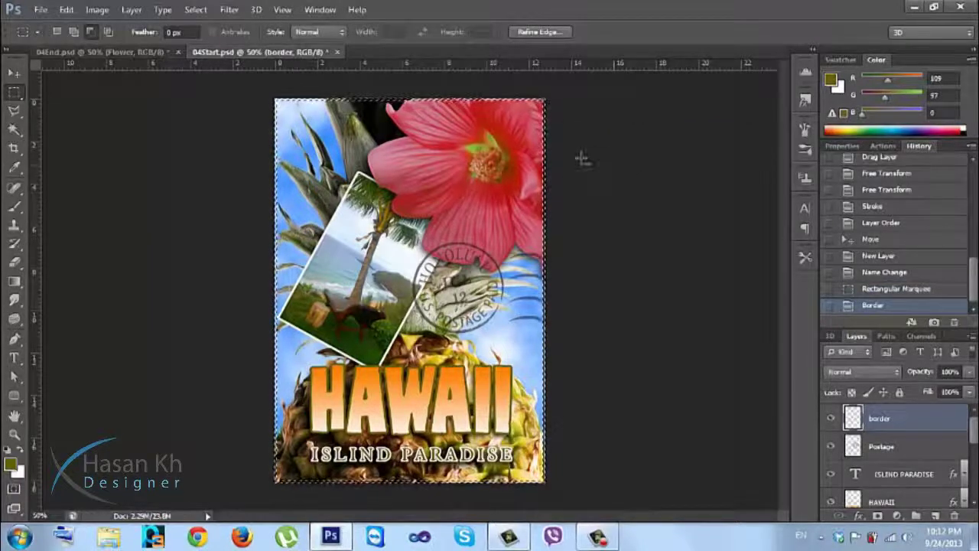
Examine the border selection close up along the postcard's right edge
key(ctrl+plus)
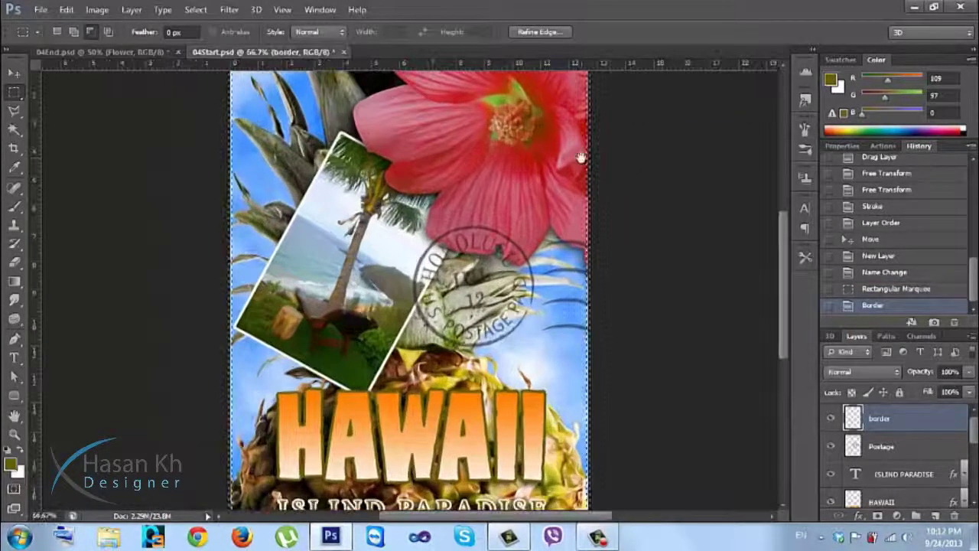
drag(556, 176, 476, 179)
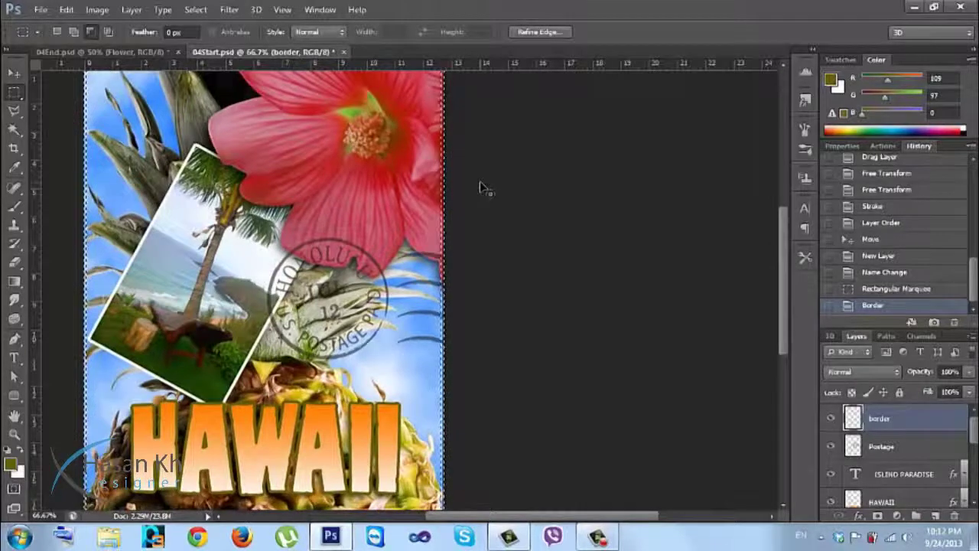
key(ctrl+plus)
key(ctrl+plus)
key(ctrl+plus)
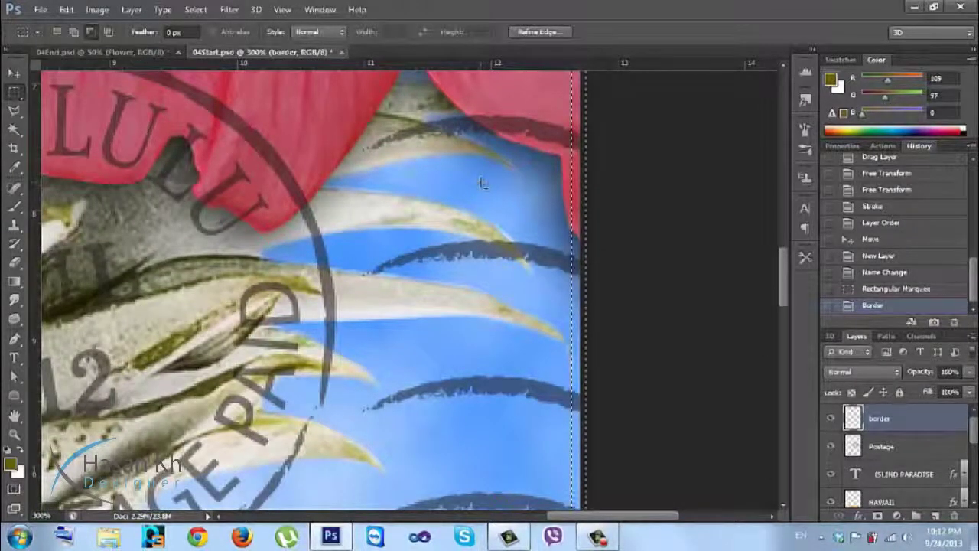
key(ctrl+minus)
key(ctrl+minus)
key(ctrl+minus)
key(ctrl+minus)
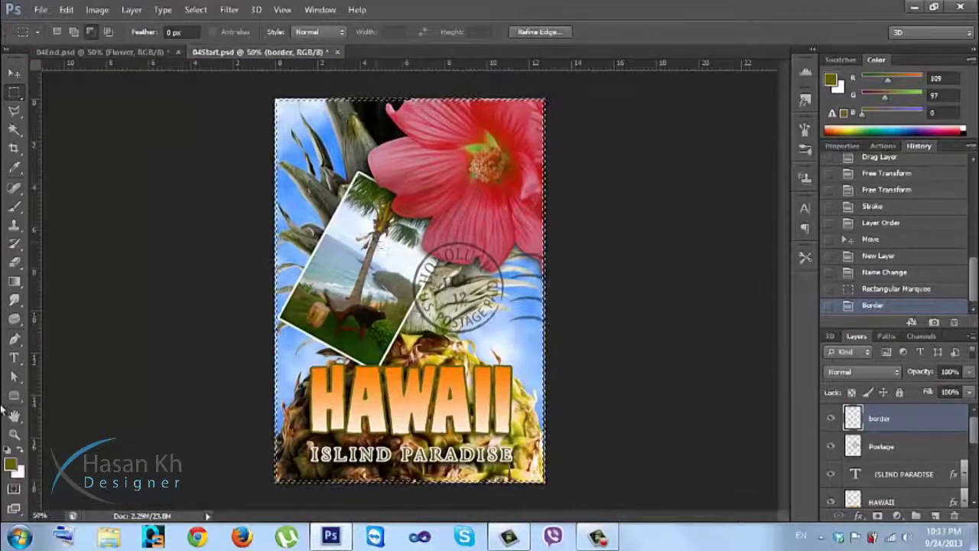
Fill the border selection with white on the border layer and deselect it
click(11, 451)
click(20, 456)
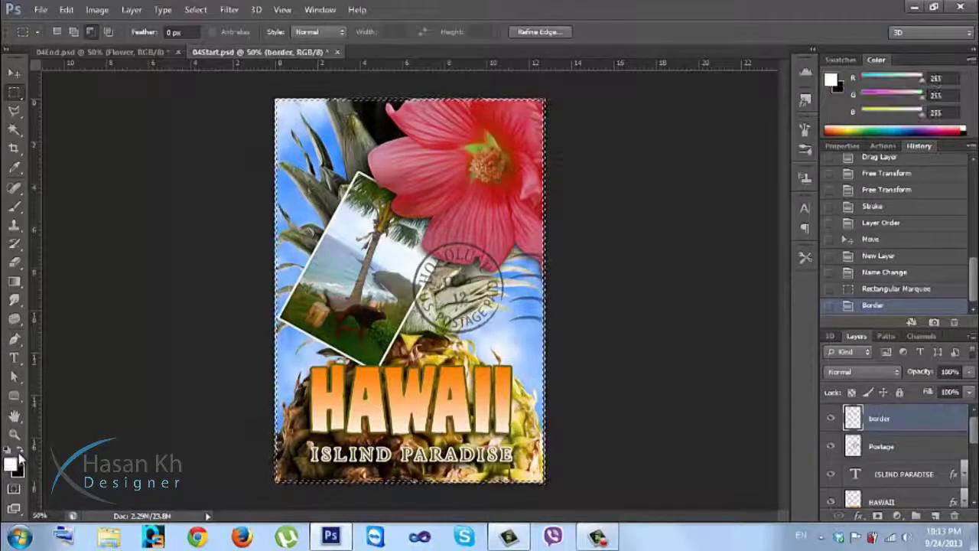
key(alt+BackSpace)
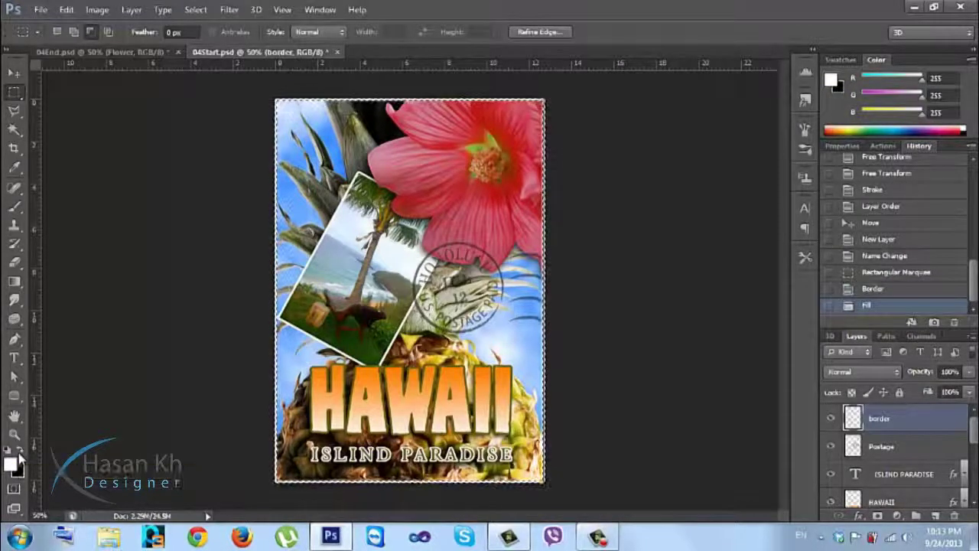
key(ctrl+d)
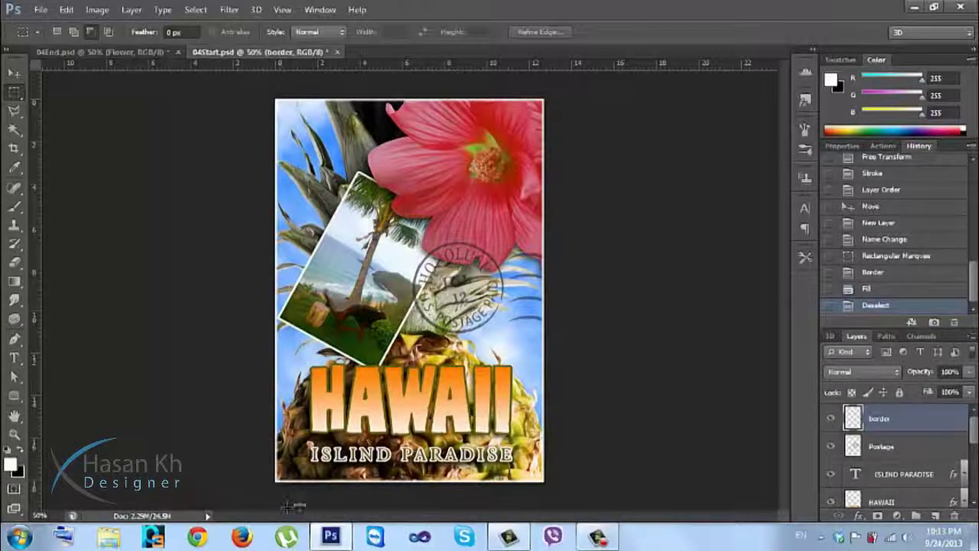
Hide the border layer and add a white-filled layer above it with its fill opacity set to 0%
click(830, 418)
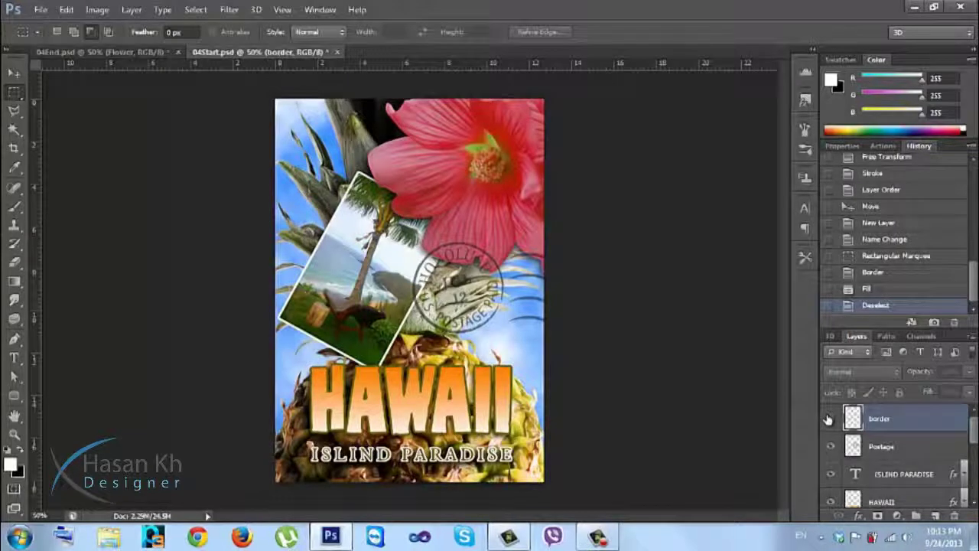
click(935, 515)
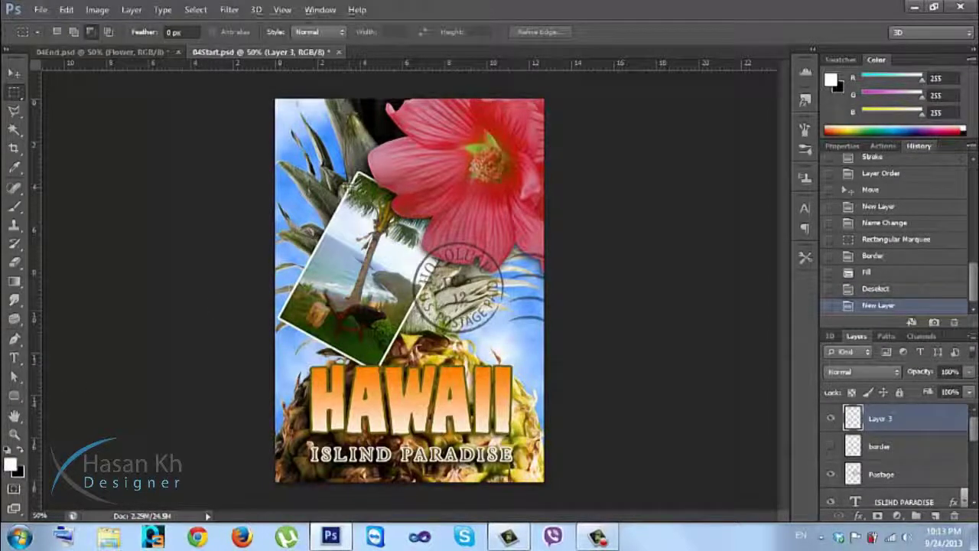
key(alt+BackSpace)
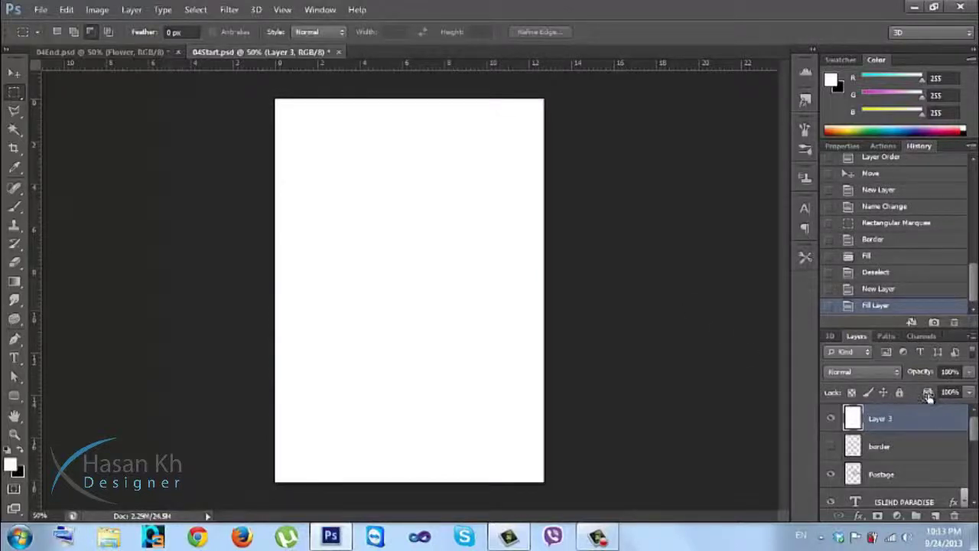
drag(928, 394, 760, 385)
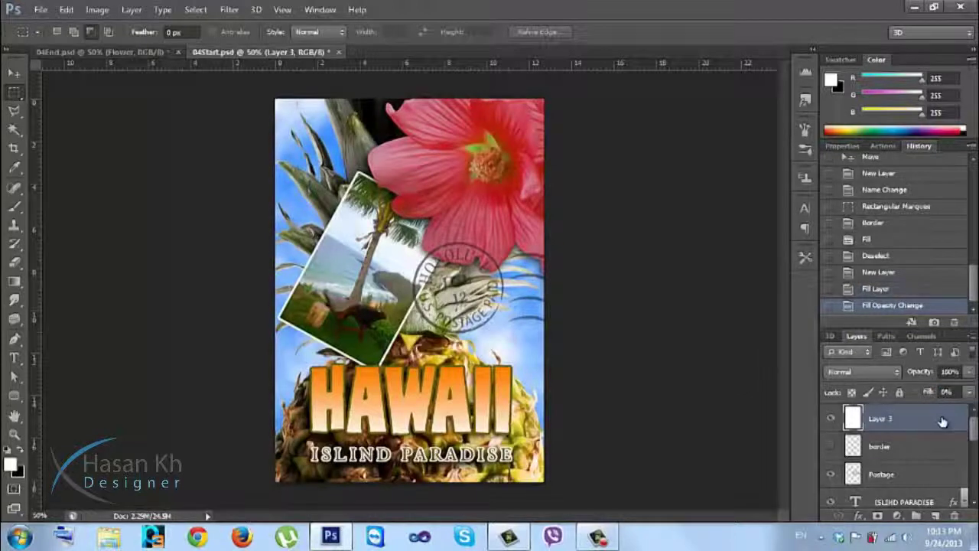
Add a white (ffffff) stroke positioned inside the edges of the new white-filled layer
double_click(944, 422)
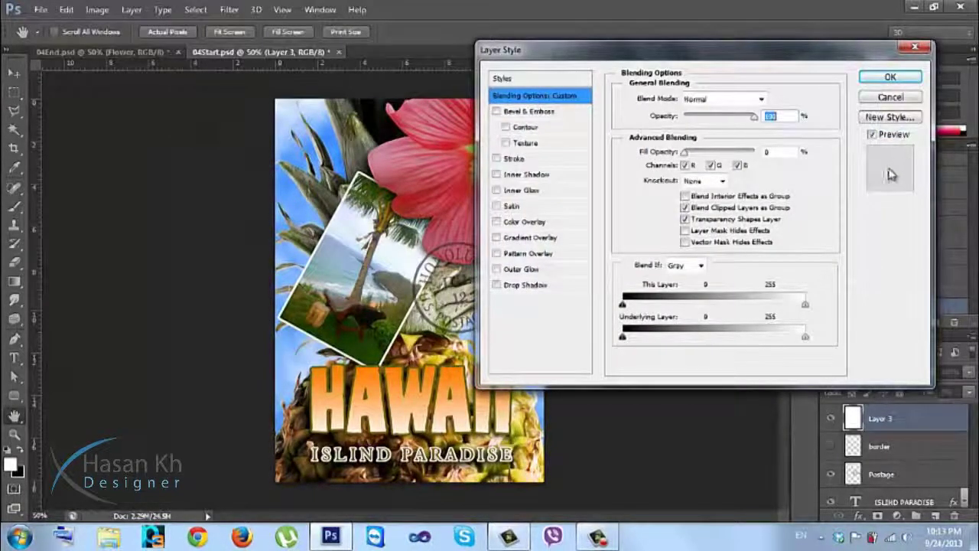
click(526, 160)
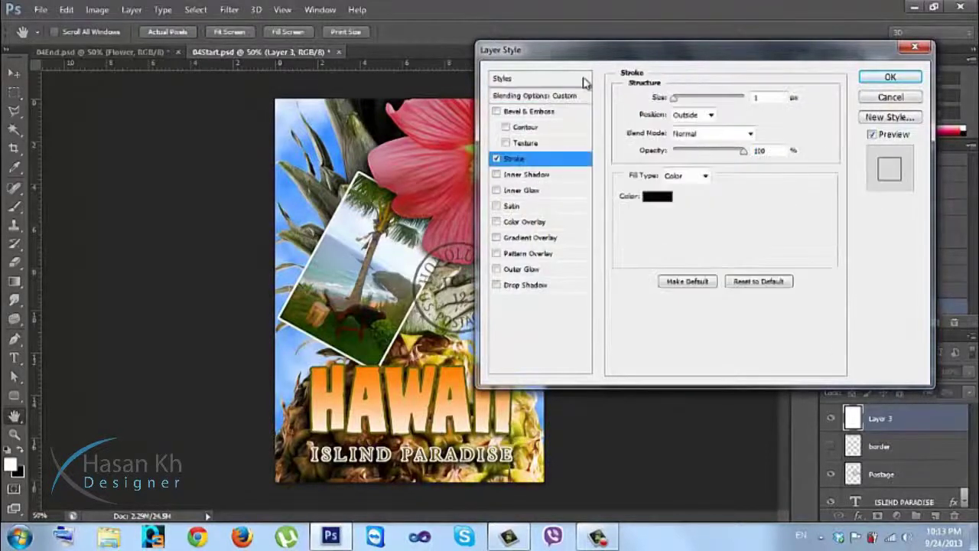
drag(586, 52, 689, 34)
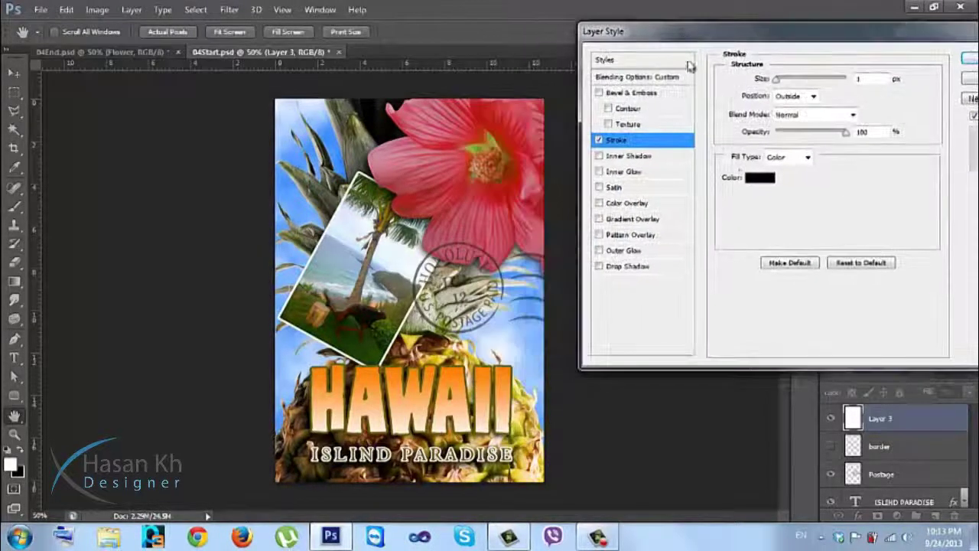
click(813, 96)
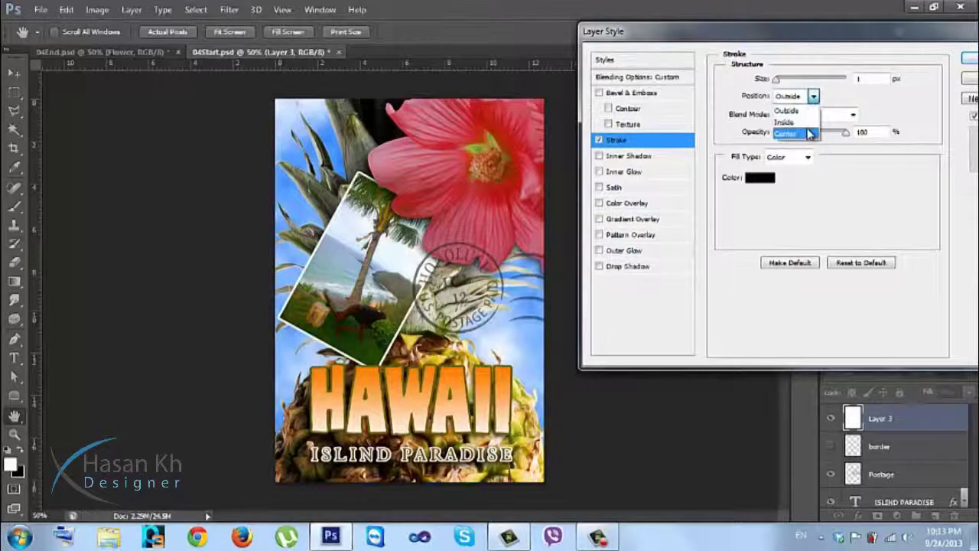
click(800, 122)
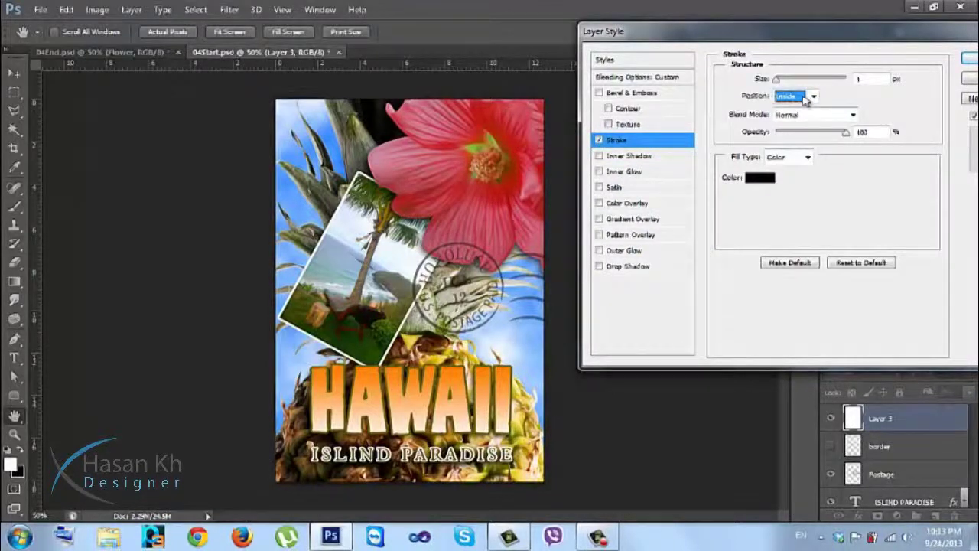
click(763, 179)
click(618, 117)
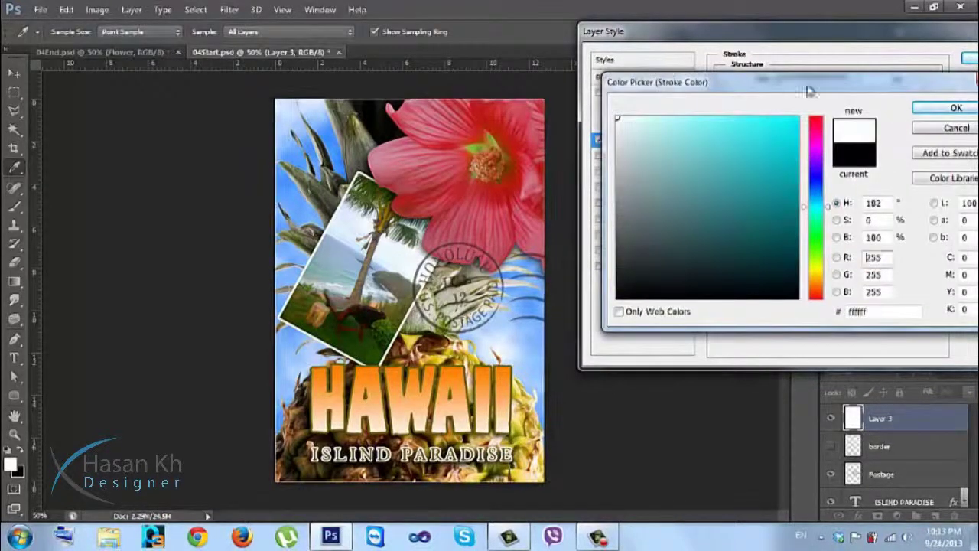
click(957, 108)
Set the inside stroke's size to 6 px, apply the layer style and collapse Layer 3's effects list
key(Up)
key(Up)
key(Up)
key(Up)
key(Up)
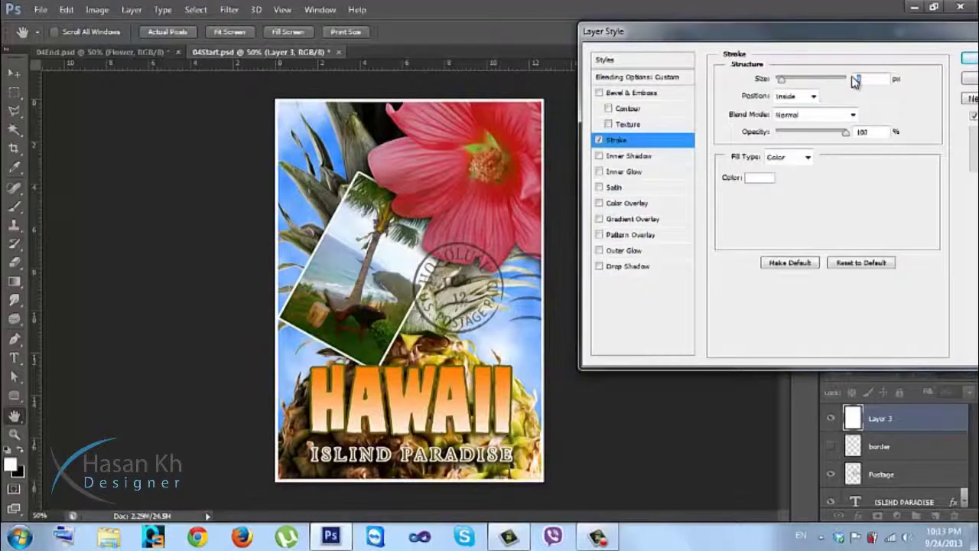
key(Return)
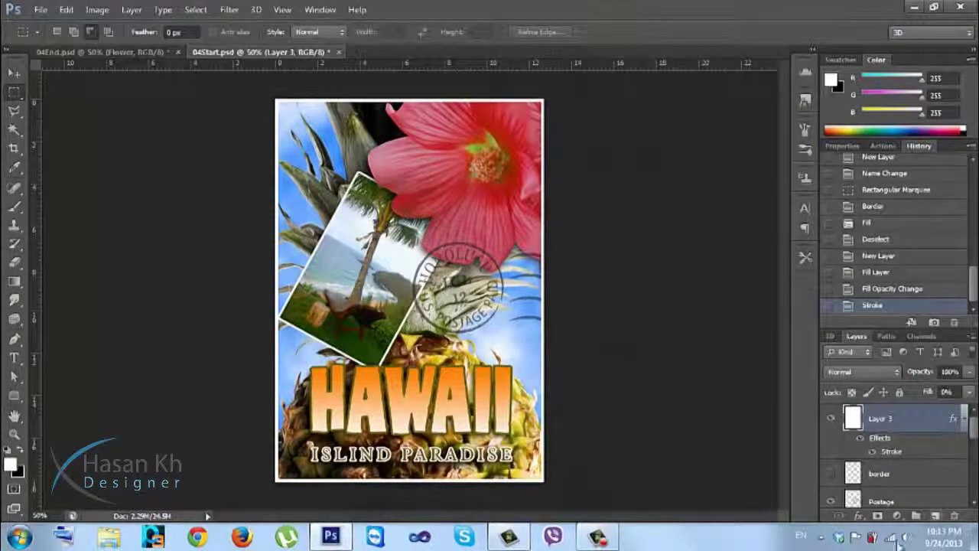
click(960, 420)
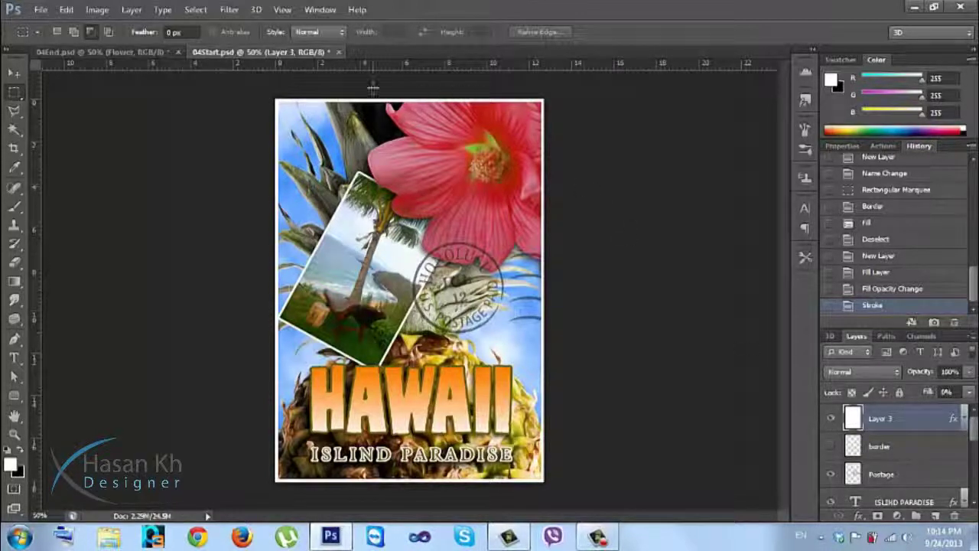
Compare the border layer with Layer 3's stroke by toggling their visibility, and examine the stroke close up at the right edge
click(831, 447)
click(853, 449)
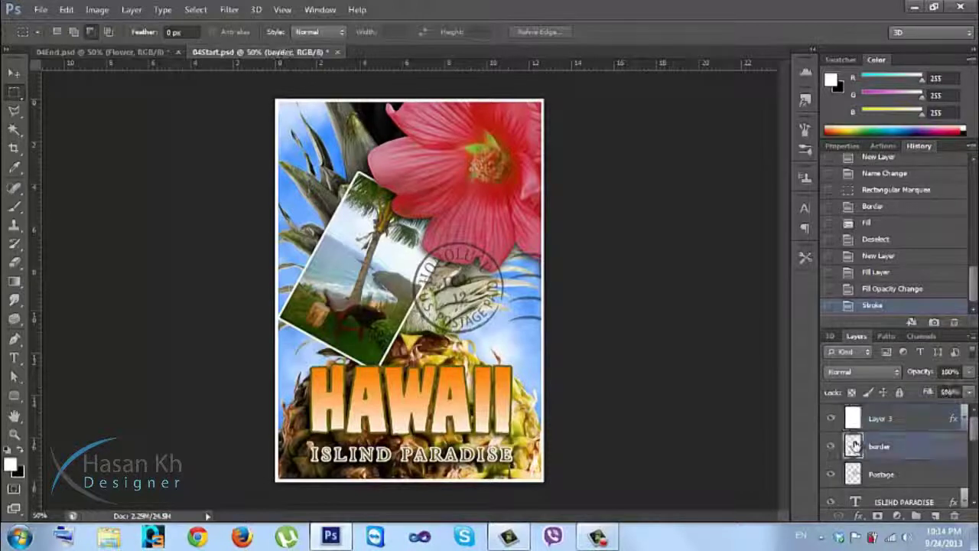
click(832, 420)
click(831, 447)
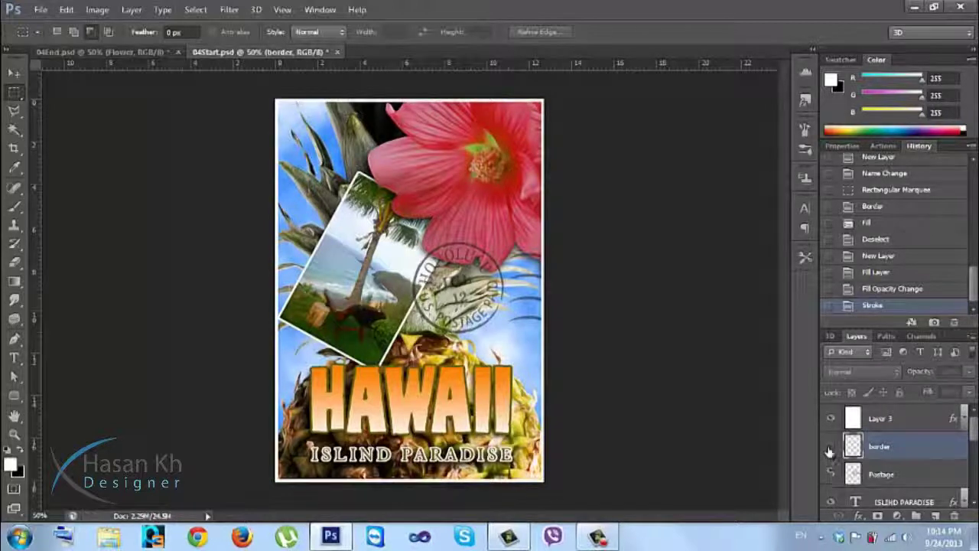
key(ctrl+plus)
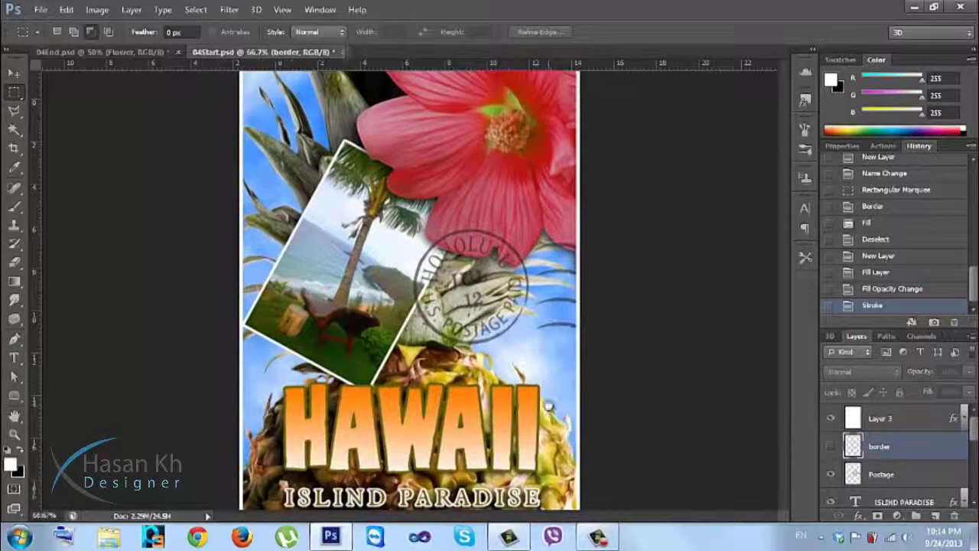
drag(613, 354, 487, 315)
key(ctrl+plus)
key(ctrl+plus)
key(ctrl+plus)
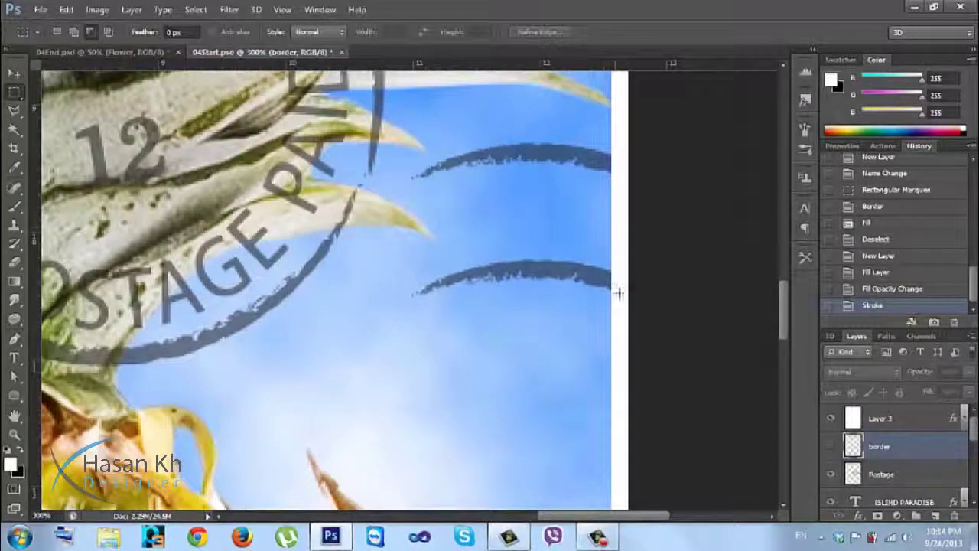
Show the border layer and hide Layer 3 to keep the softer white frame around the postcard
click(831, 446)
click(831, 420)
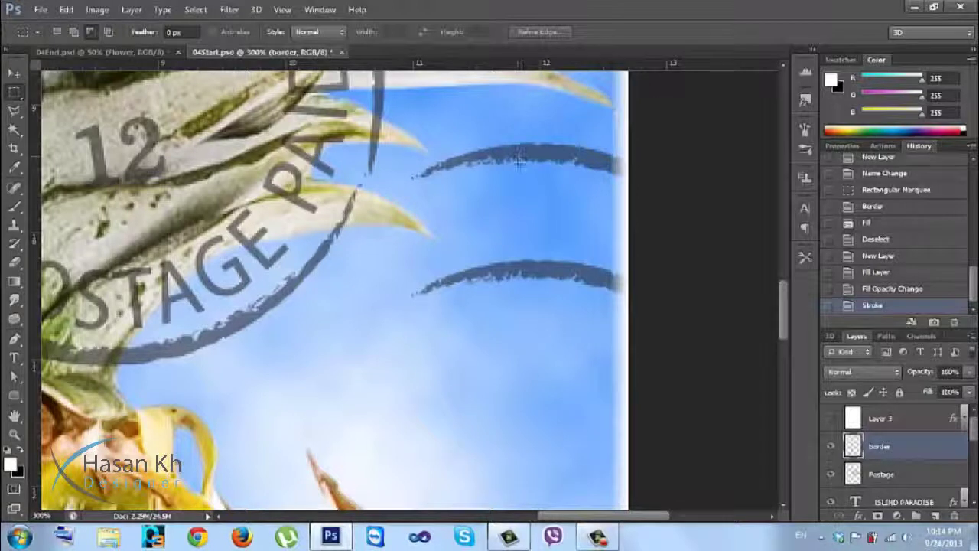
key(ctrl+minus)
key(ctrl+minus)
key(ctrl+minus)
key(ctrl+minus)
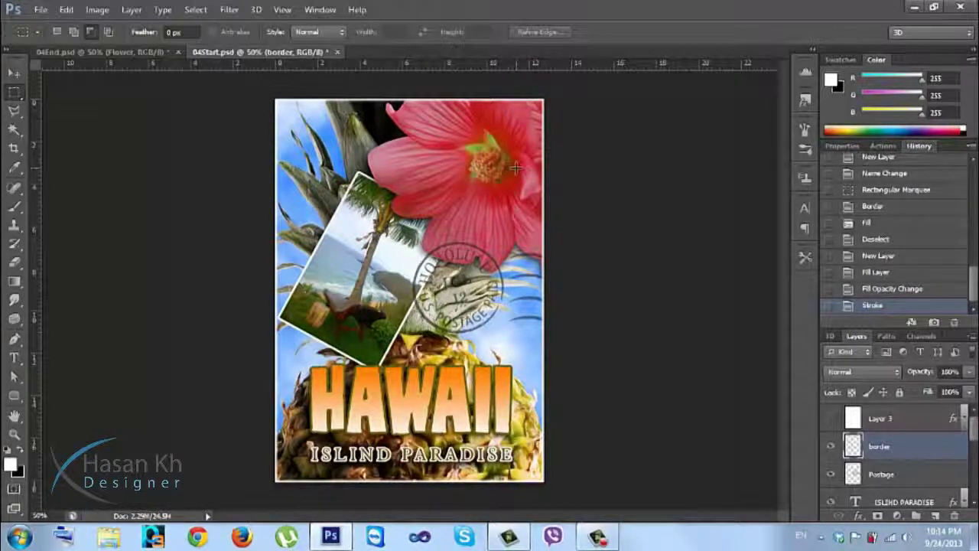
Compare the finished postcard with its Open history state, return to the final Stroke state and minimize Photoshop
drag(968, 278, 972, 180)
click(956, 191)
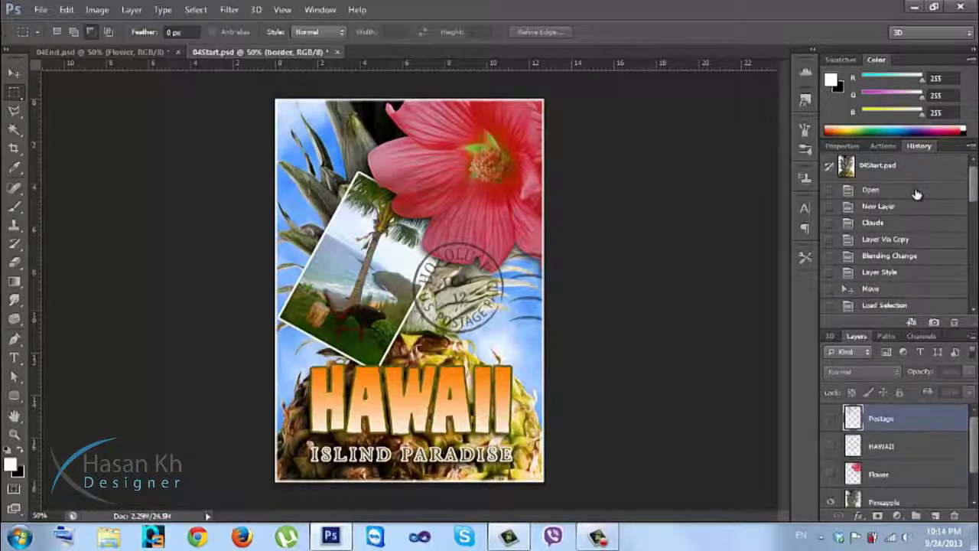
drag(970, 184, 970, 287)
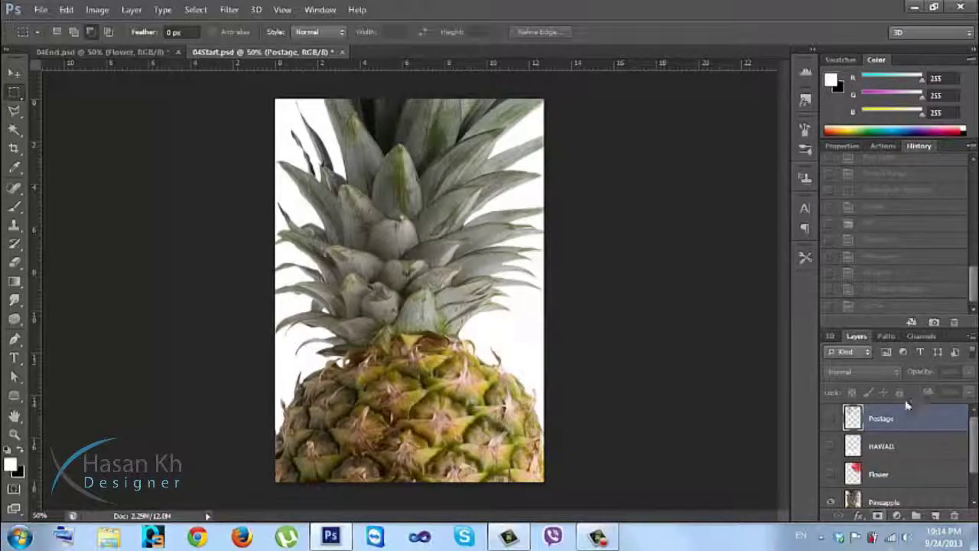
click(912, 309)
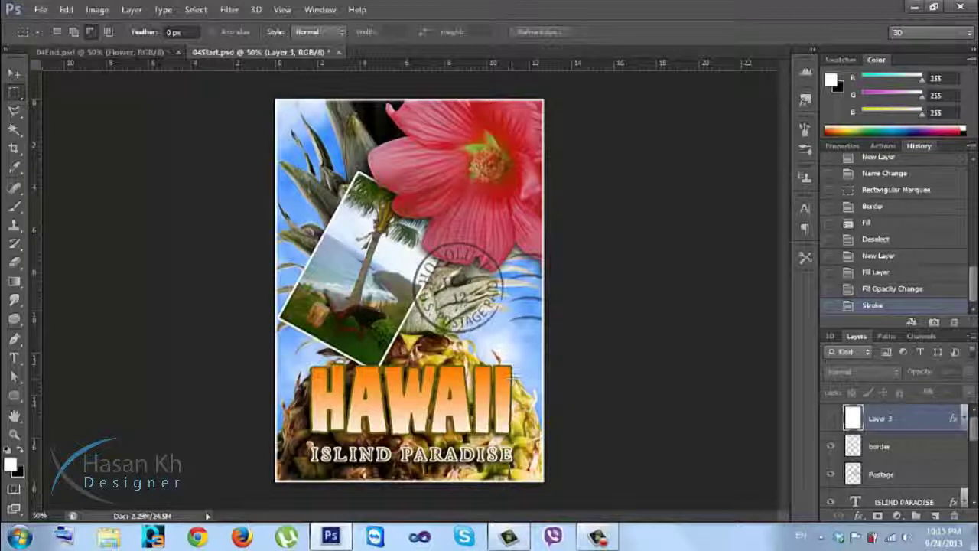
click(913, 7)
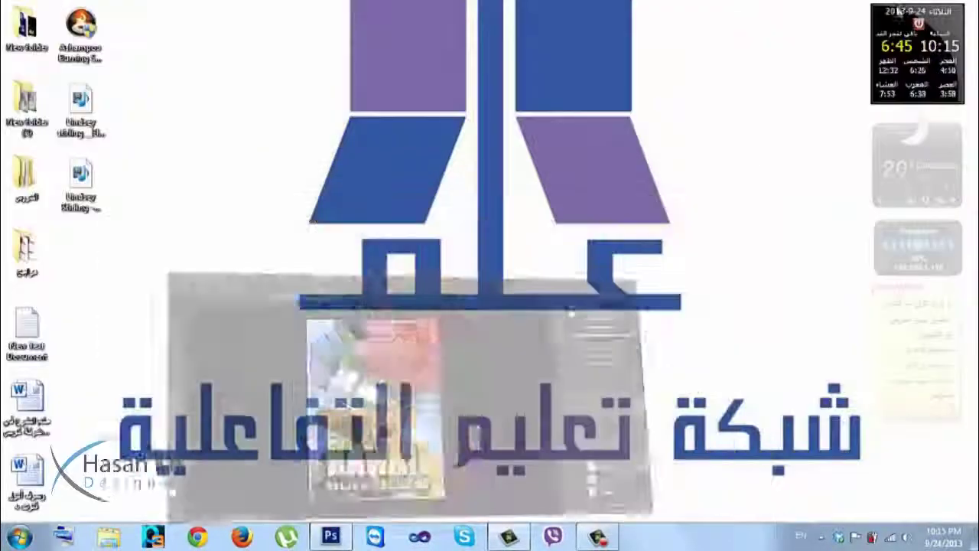